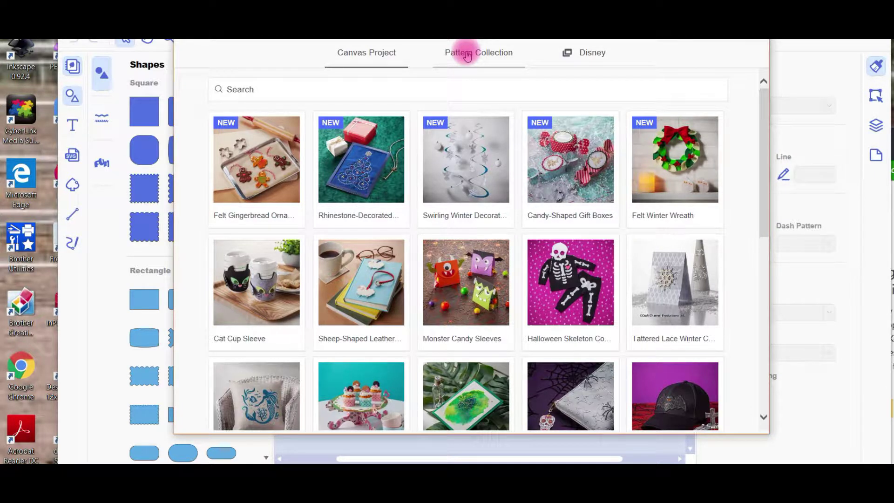
Step: Look through the Pattern Collection tab, then close the project and pattern browser
click(468, 56)
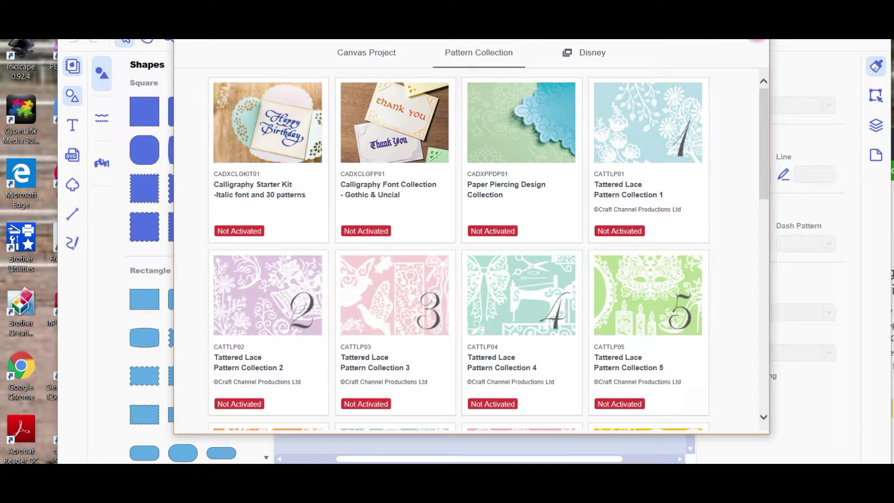
click(757, 41)
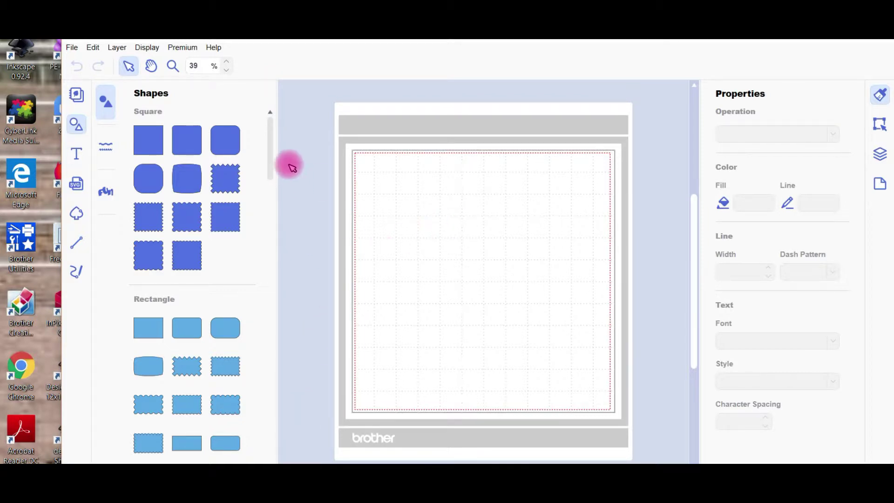
Step: Add the plain ellipse from the Shapes panel, centre it on the mat and stretch it slightly taller
drag(273, 158, 260, 276)
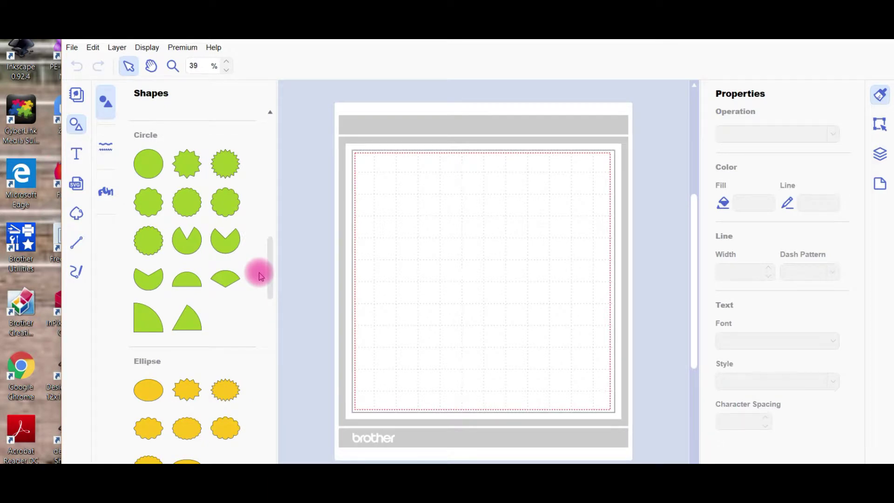
click(143, 397)
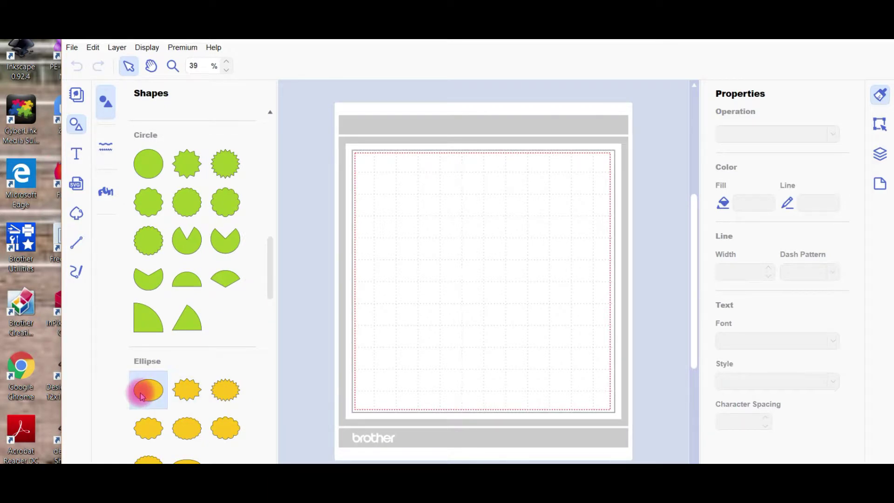
click(143, 396)
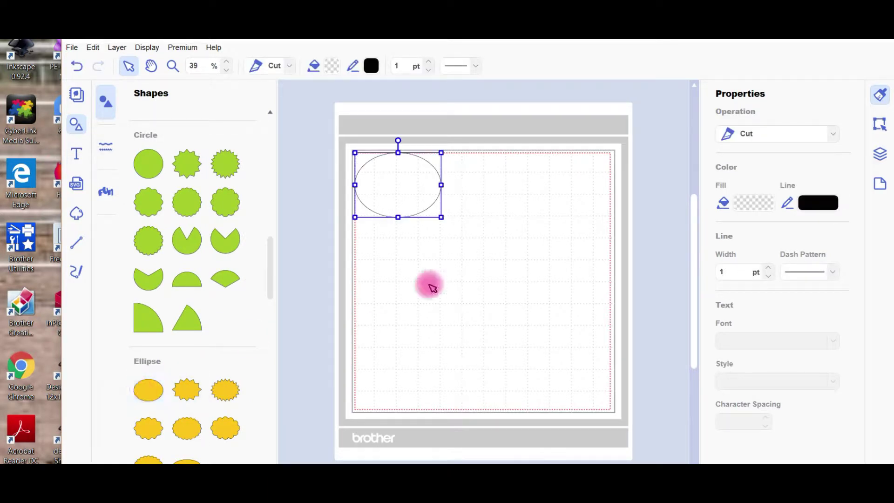
drag(397, 187, 561, 284)
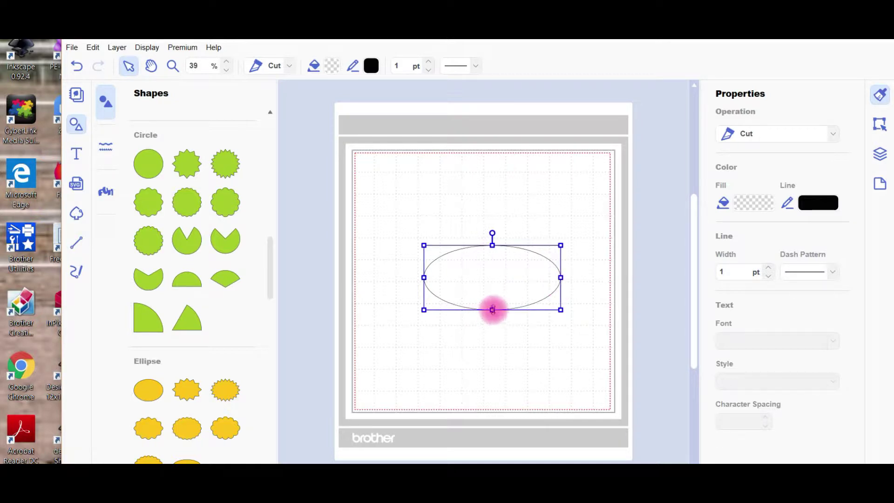
drag(493, 309, 493, 324)
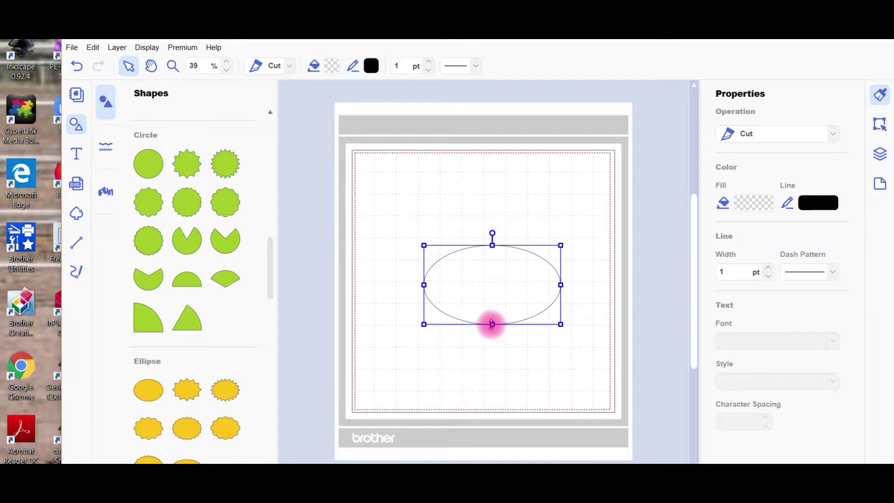
Step: Create a text letter H and place it above the oval's upper-left edge
click(77, 154)
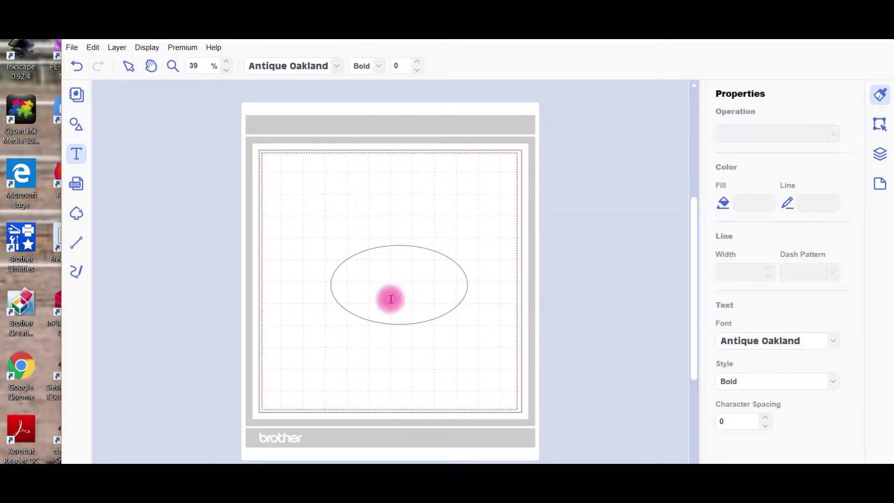
click(431, 271)
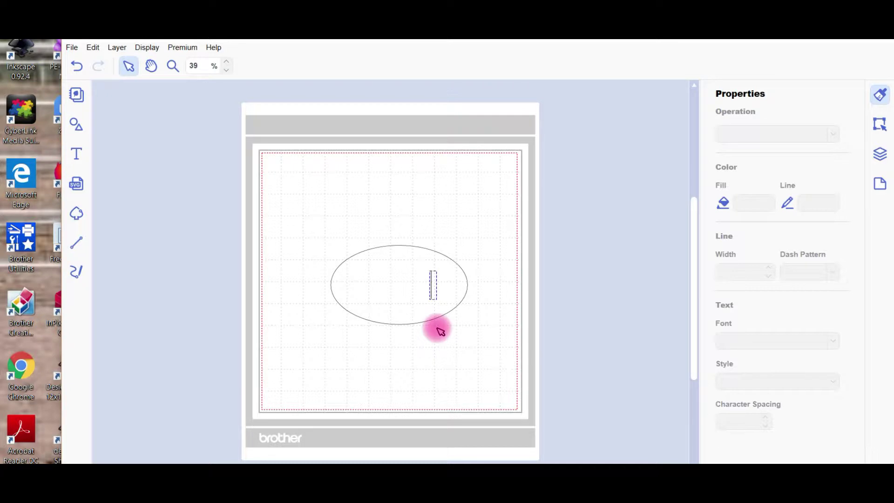
text(H)
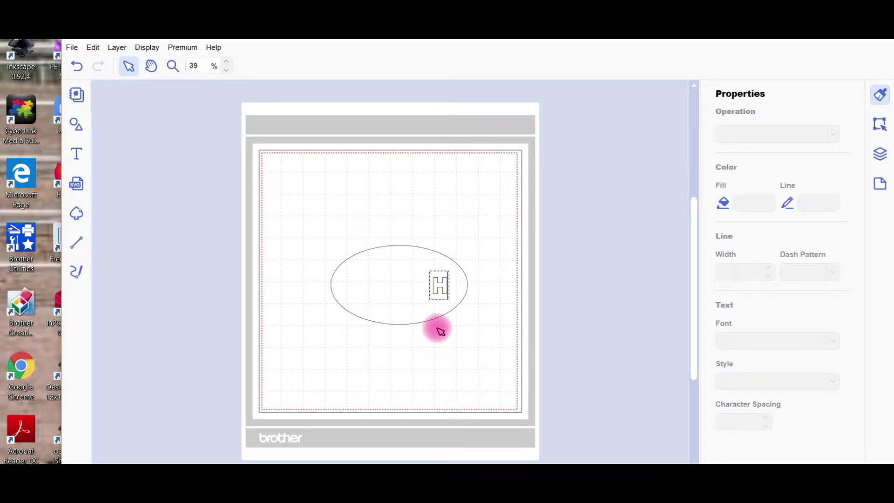
click(488, 307)
click(491, 296)
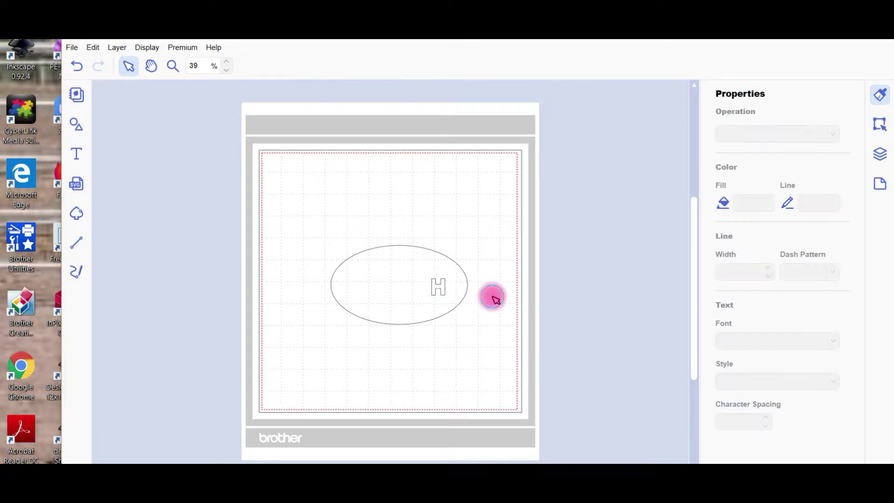
click(438, 292)
drag(442, 289, 425, 284)
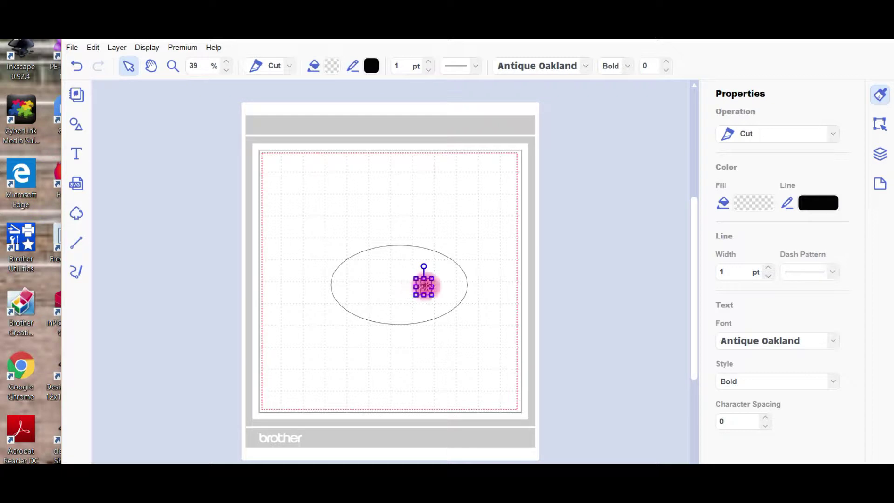
click(77, 65)
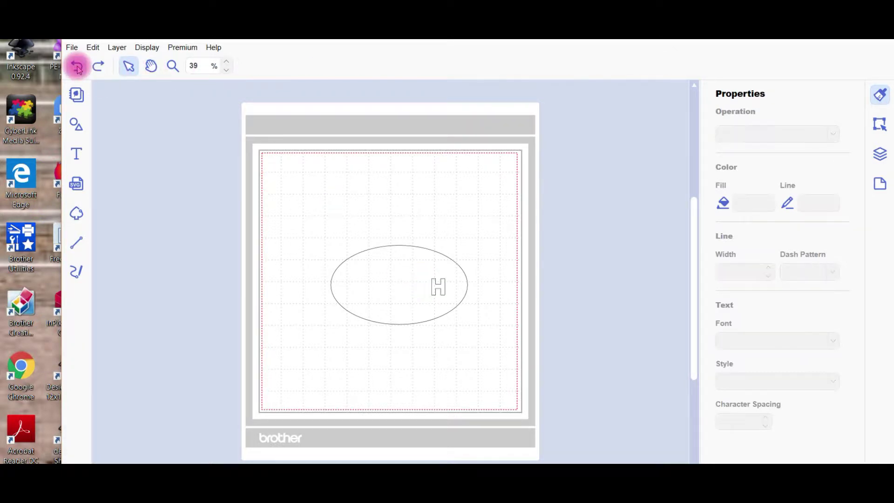
click(439, 288)
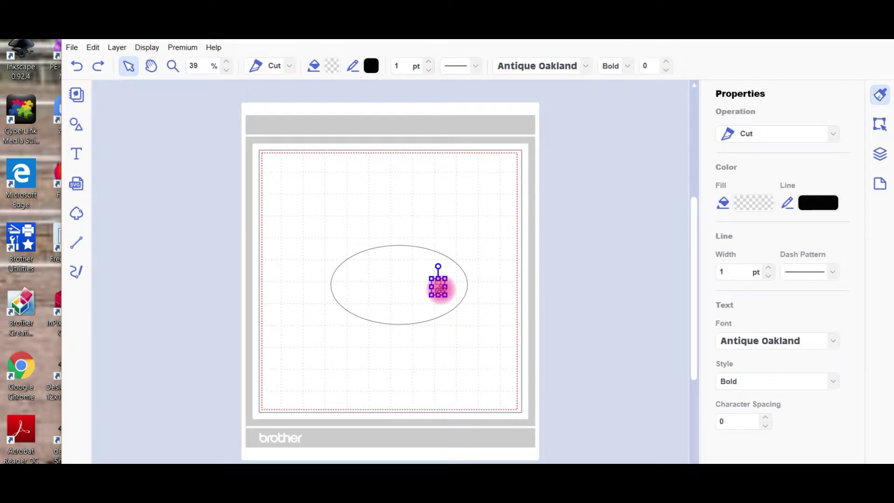
drag(440, 289, 351, 249)
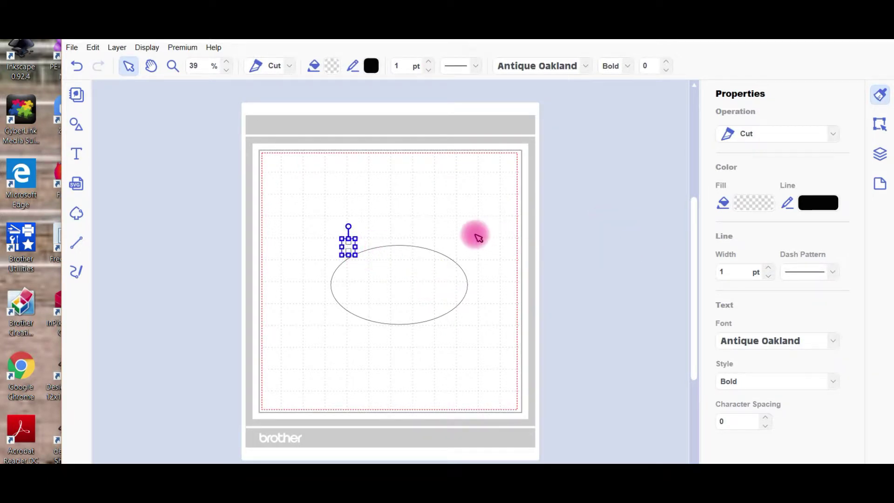
Step: Add a letter A beside the H above the oval
click(76, 151)
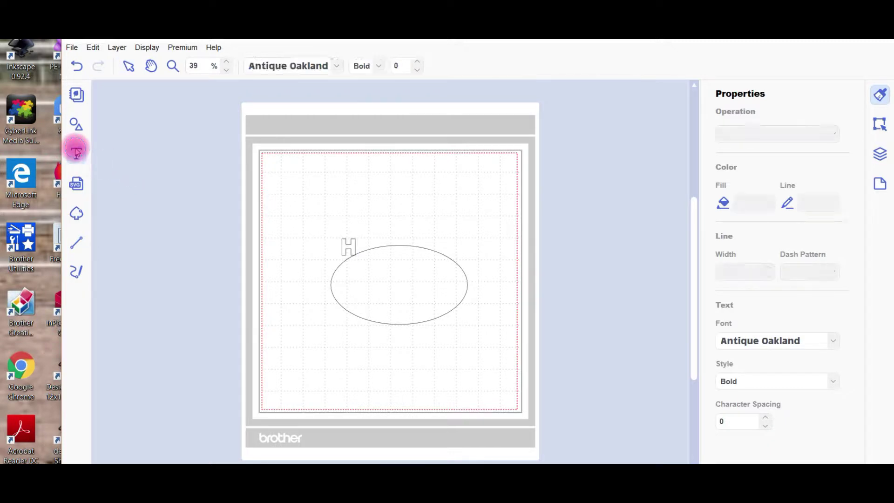
click(366, 238)
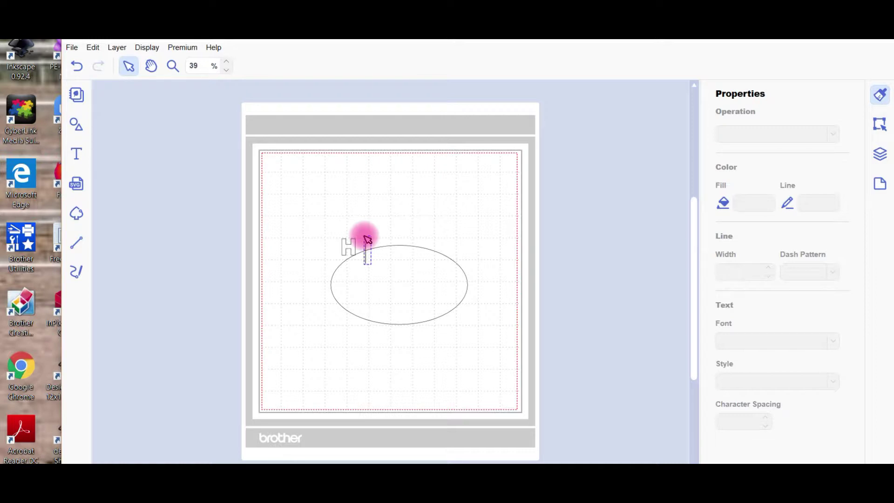
text(A)
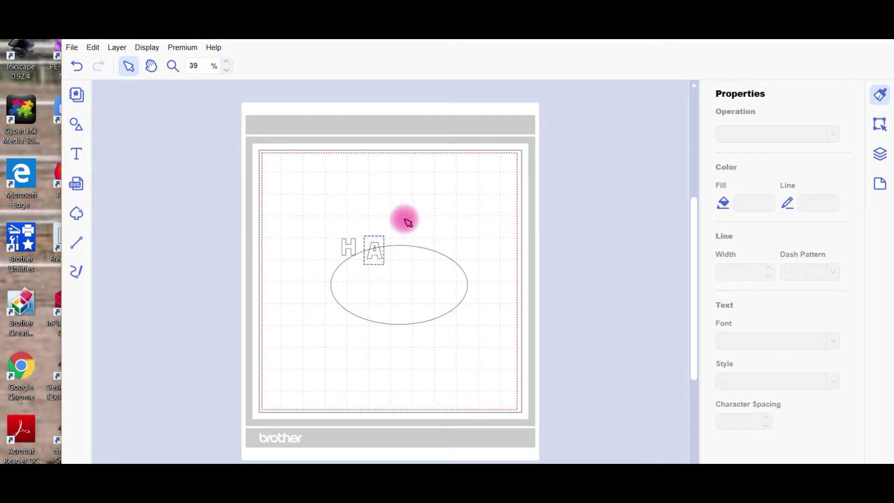
key(Escape)
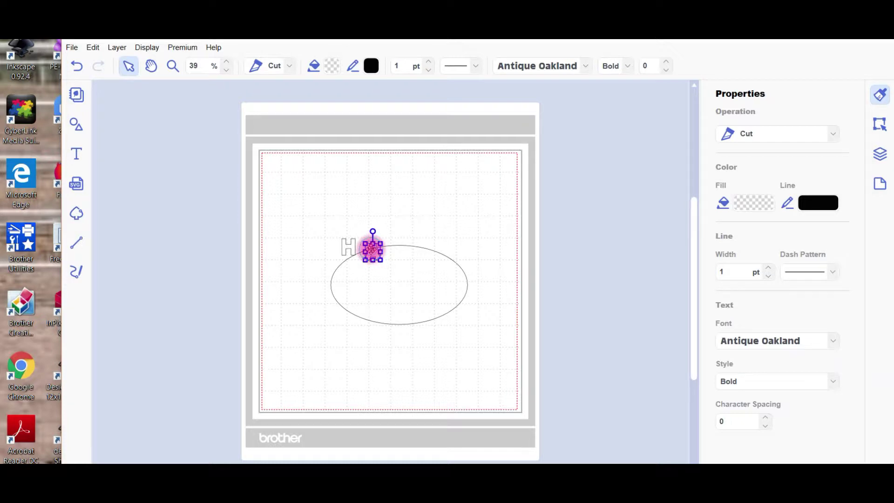
drag(372, 249, 368, 237)
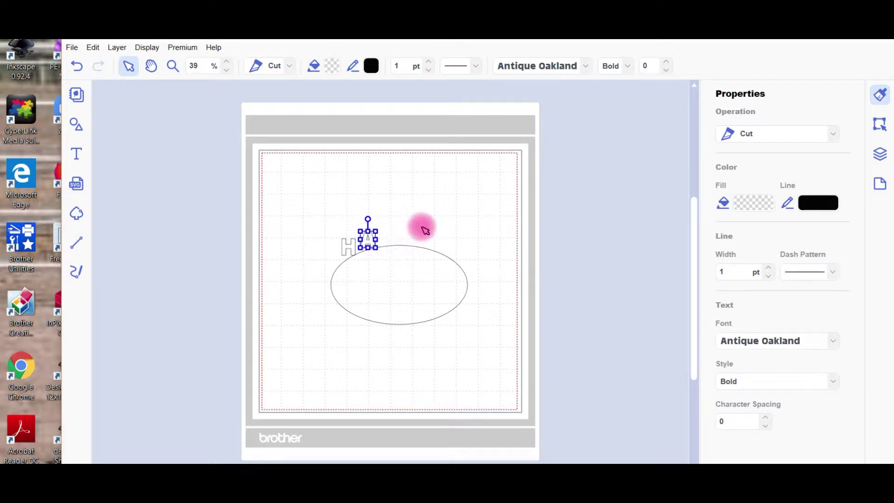
click(408, 220)
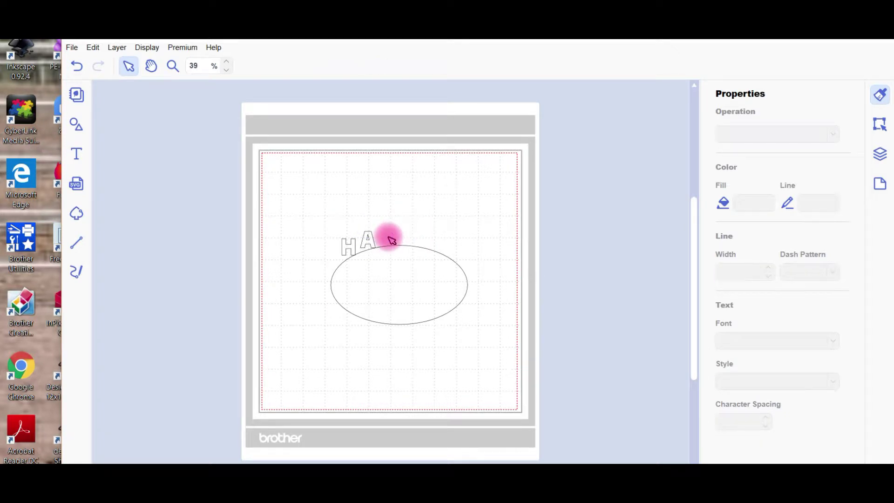
Step: Add a P to the right of the A and set it on the oval's top edge
click(76, 153)
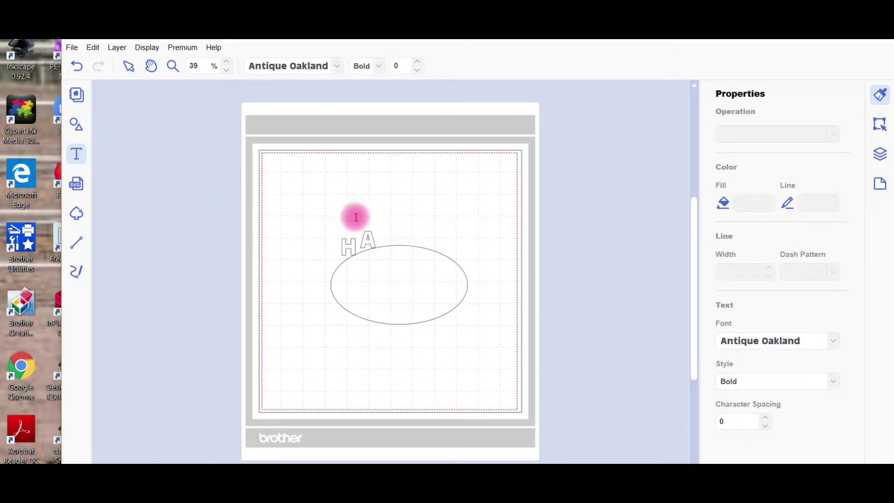
click(386, 241)
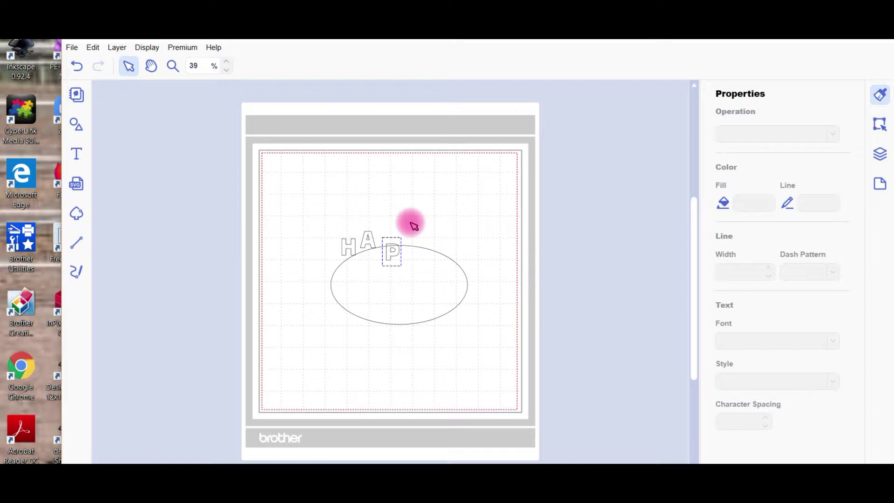
click(412, 226)
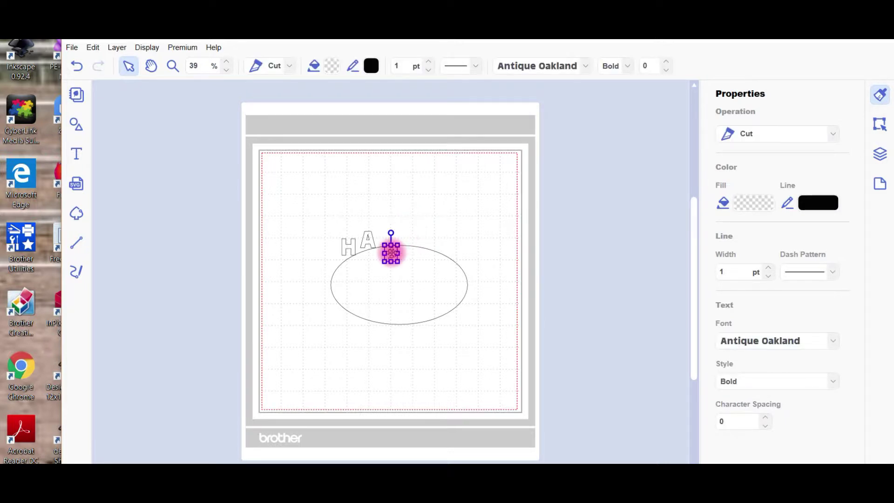
drag(391, 253, 386, 237)
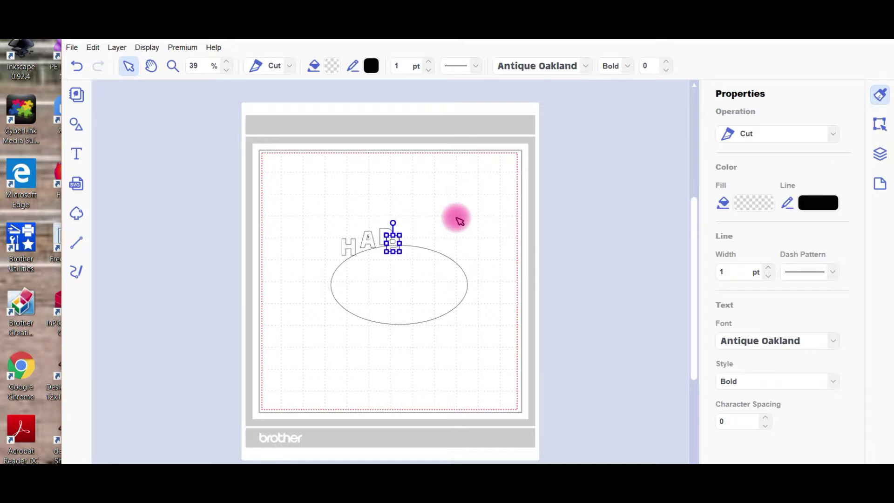
drag(386, 237, 405, 232)
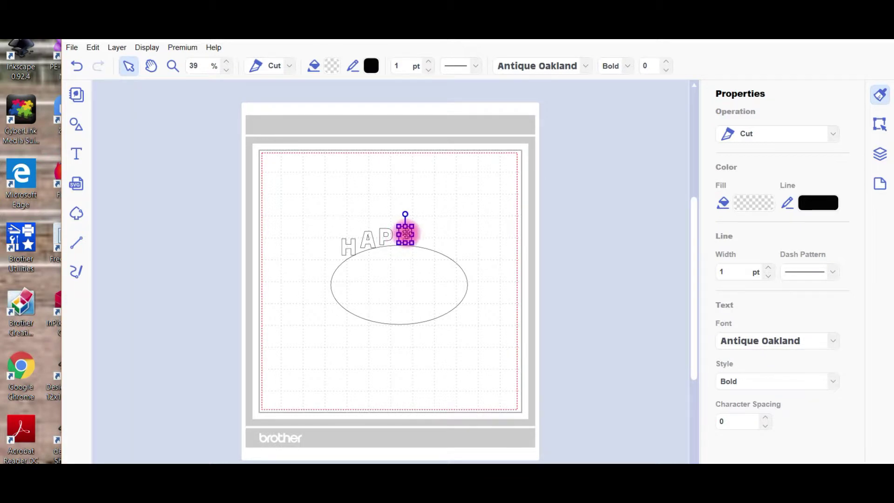
click(317, 199)
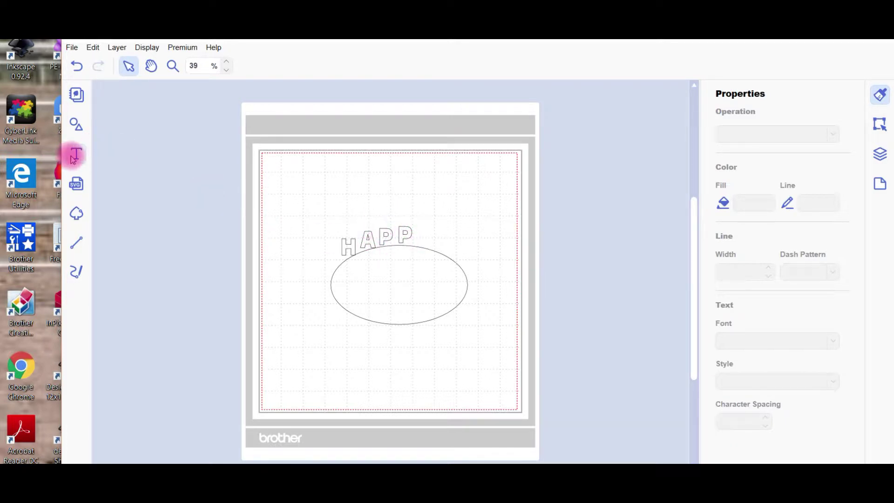
Step: Add a letter Y to the right of HAPP and nudge it along the arc
click(76, 155)
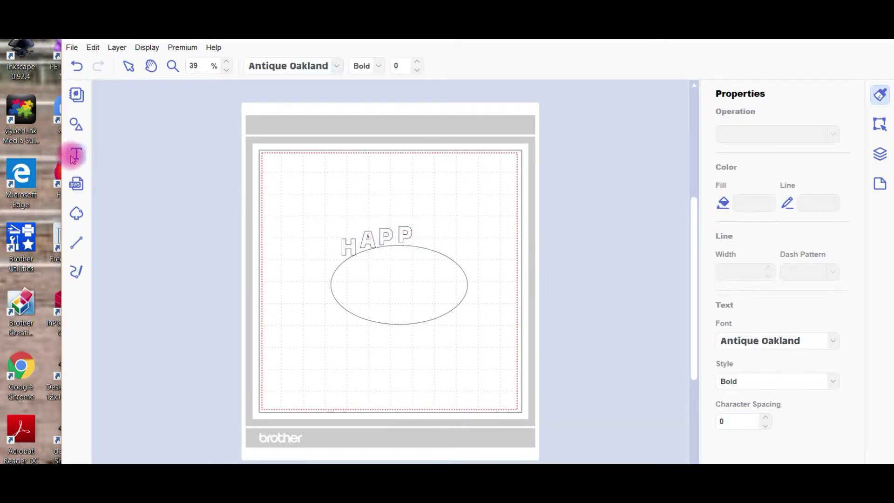
click(422, 240)
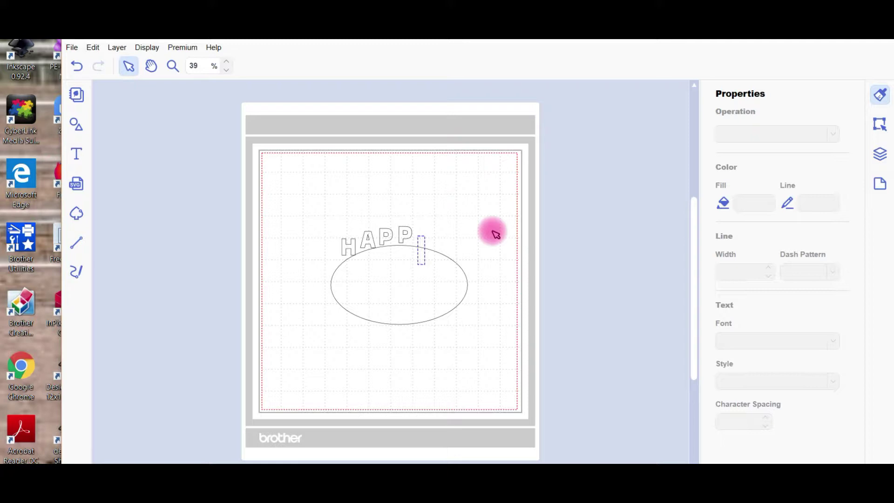
text(Y)
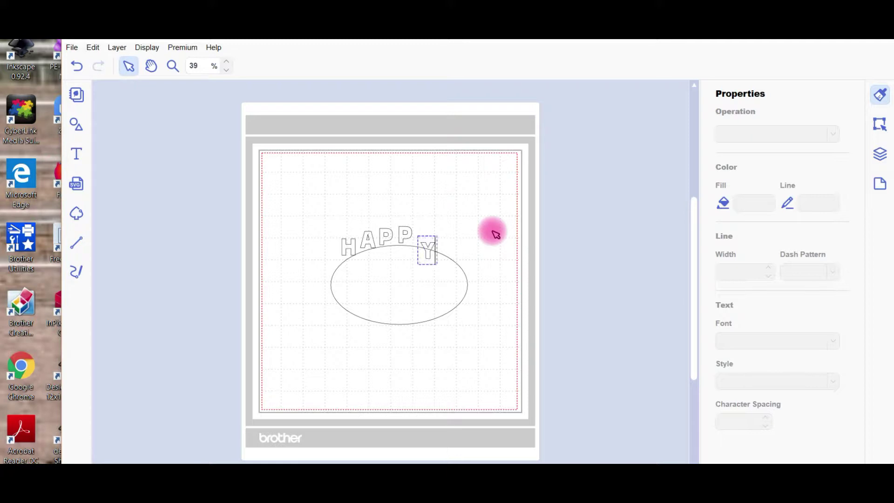
click(453, 217)
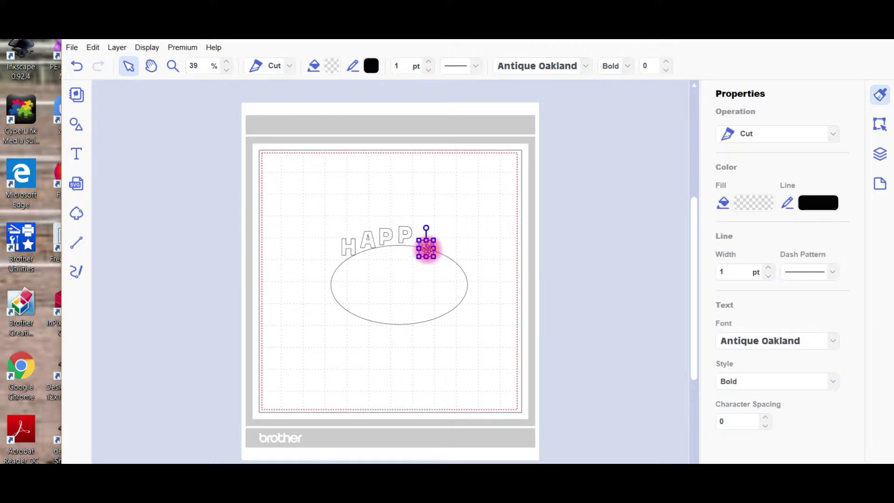
mouse_move(427, 249)
mouse_down()
mouse_move(435, 242)
mouse_move(405, 232)
mouse_move(415, 236)
mouse_up()
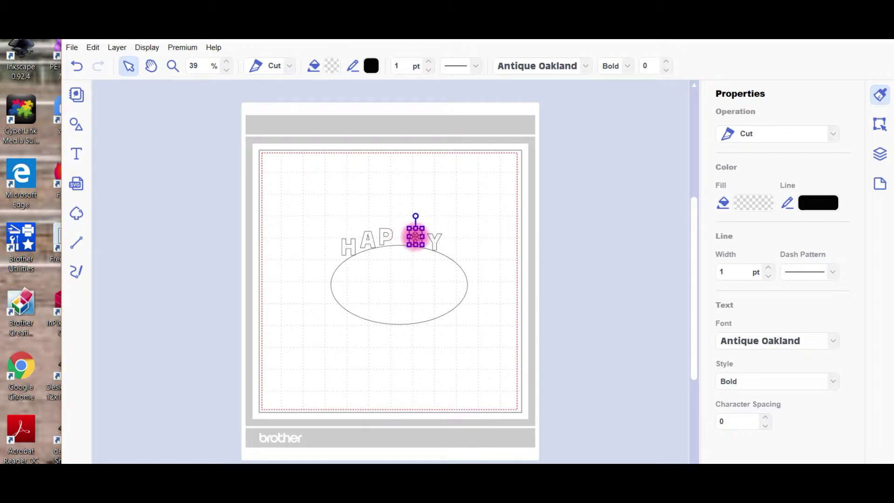
Step: Shift the first P and the A right, closer to their neighbouring letters
click(387, 230)
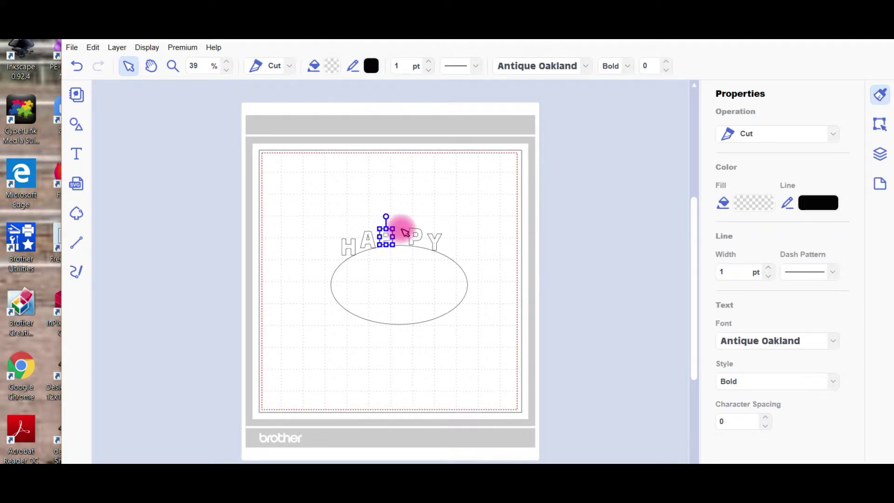
click(385, 237)
drag(384, 237, 396, 235)
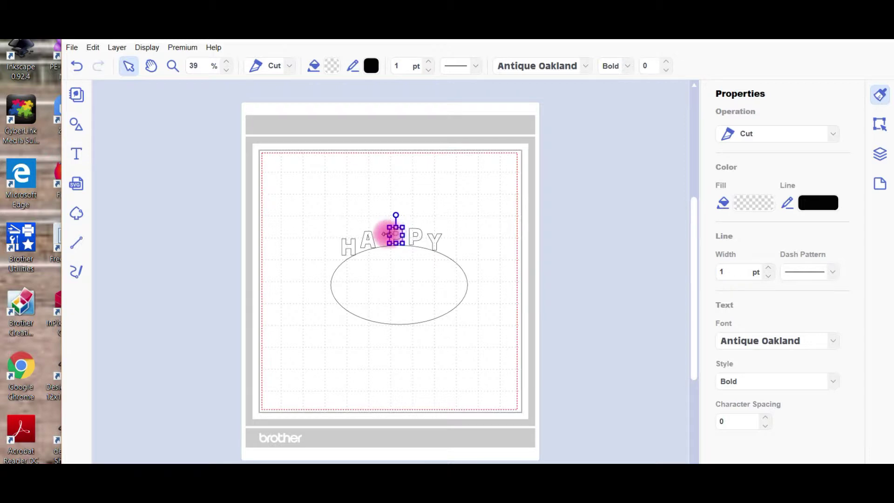
click(371, 238)
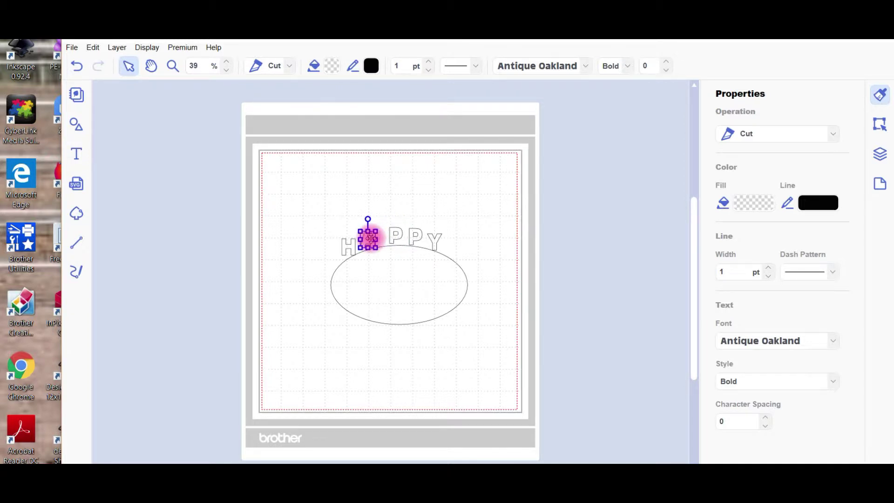
drag(371, 238, 380, 236)
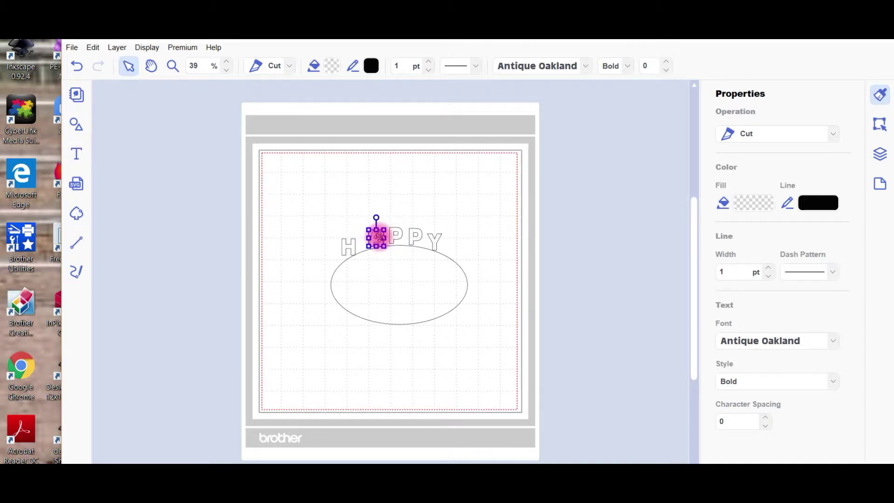
Step: Move the H closer to the A and tilt it slightly counter-clockwise
click(348, 247)
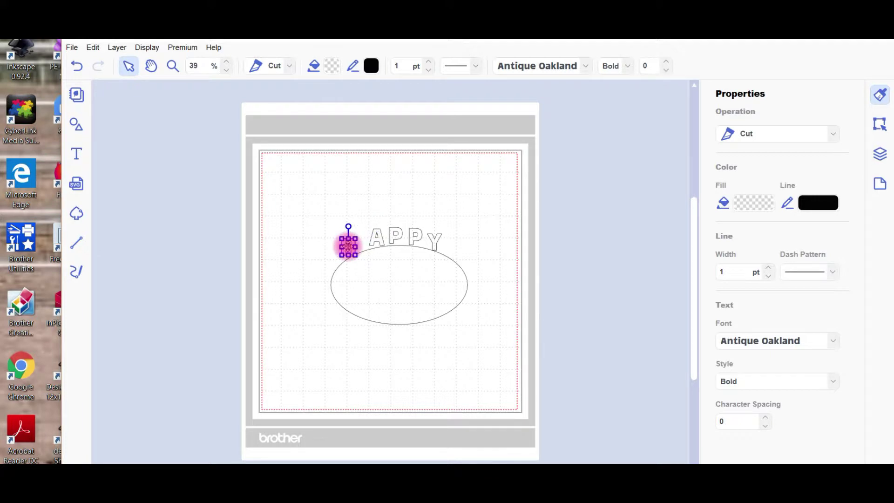
drag(348, 245, 358, 242)
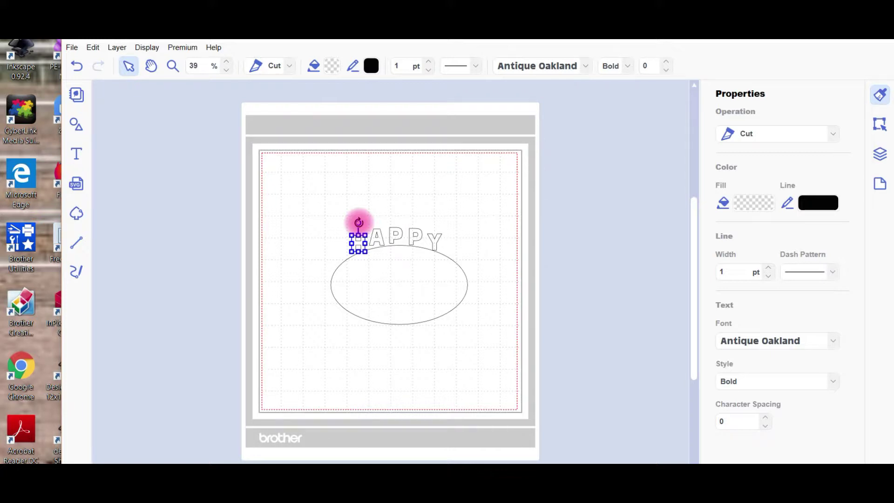
drag(358, 222, 352, 223)
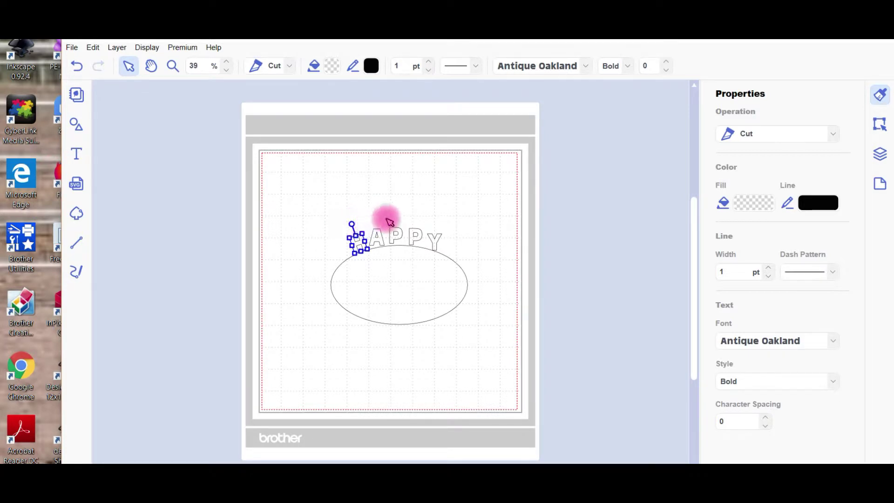
click(378, 205)
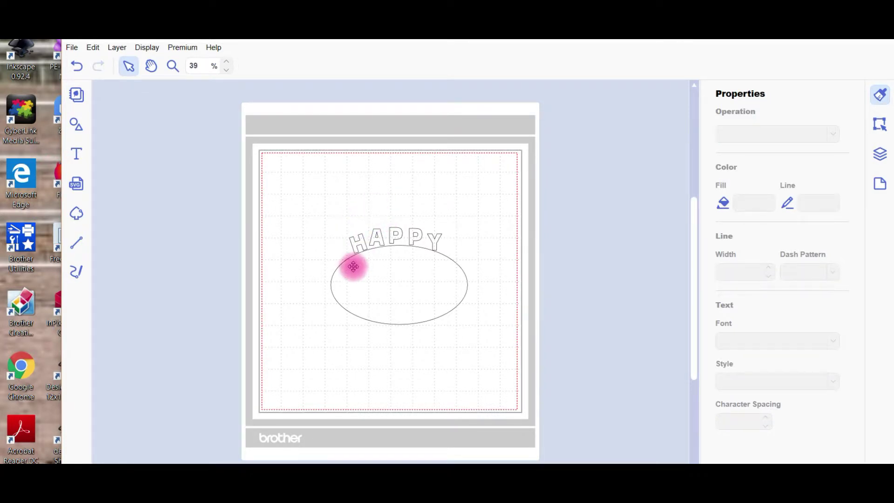
click(358, 241)
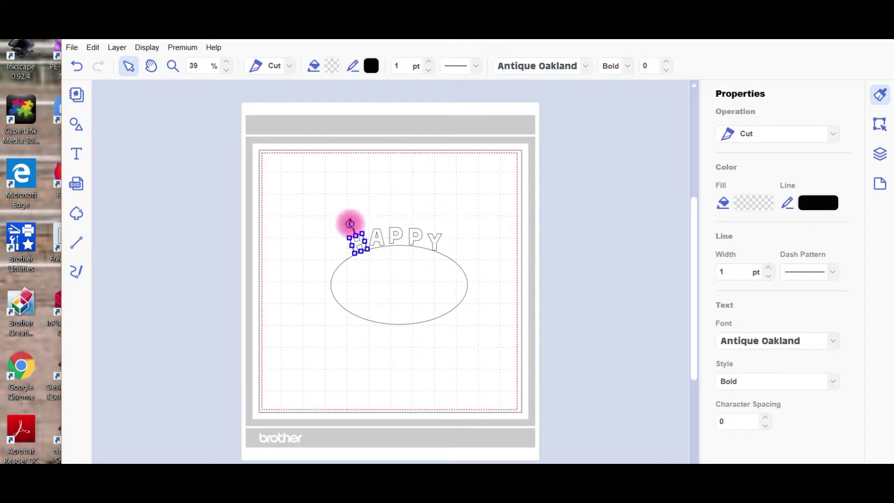
drag(349, 223, 349, 225)
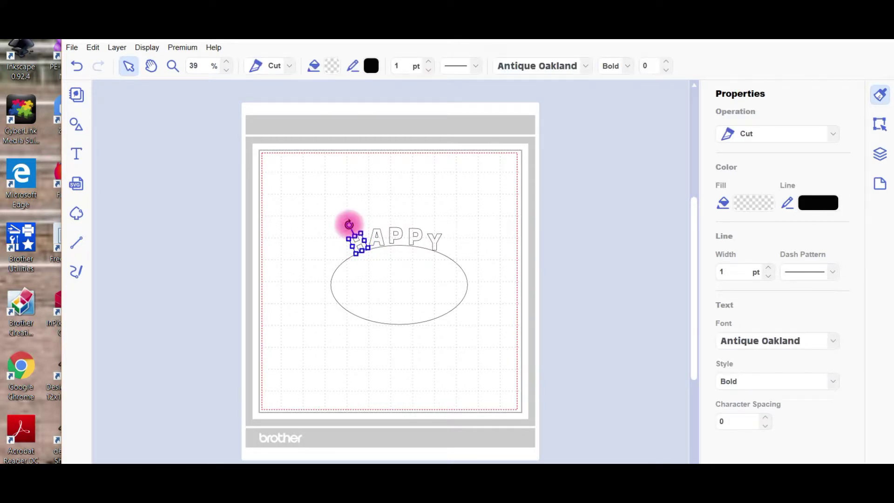
click(402, 212)
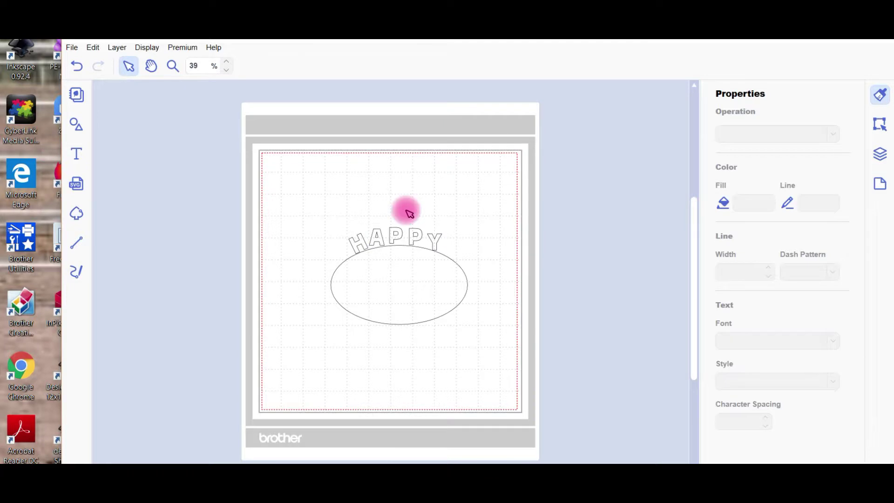
Step: Tilt the A counter-clockwise and the second P and Y clockwise along the arc
click(376, 236)
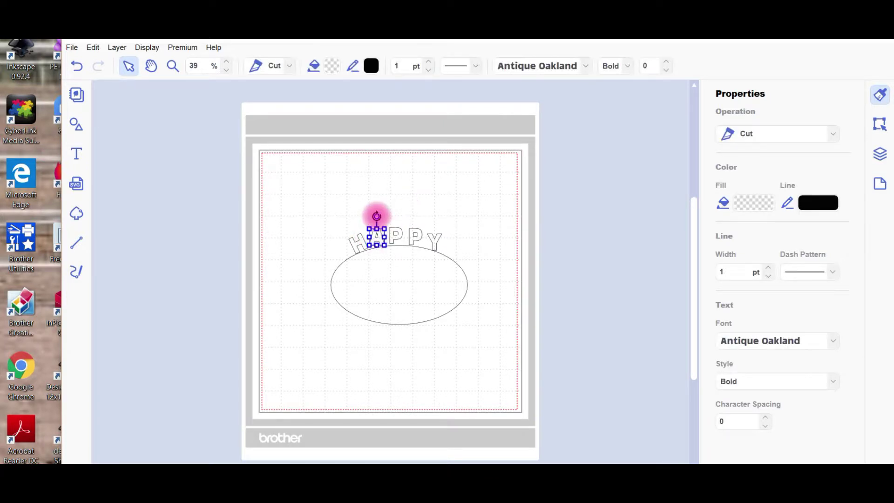
drag(377, 216, 373, 217)
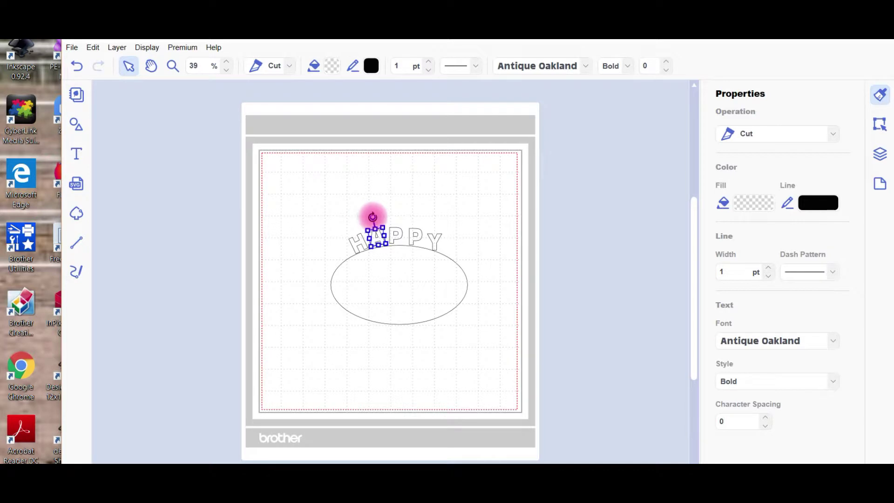
click(394, 234)
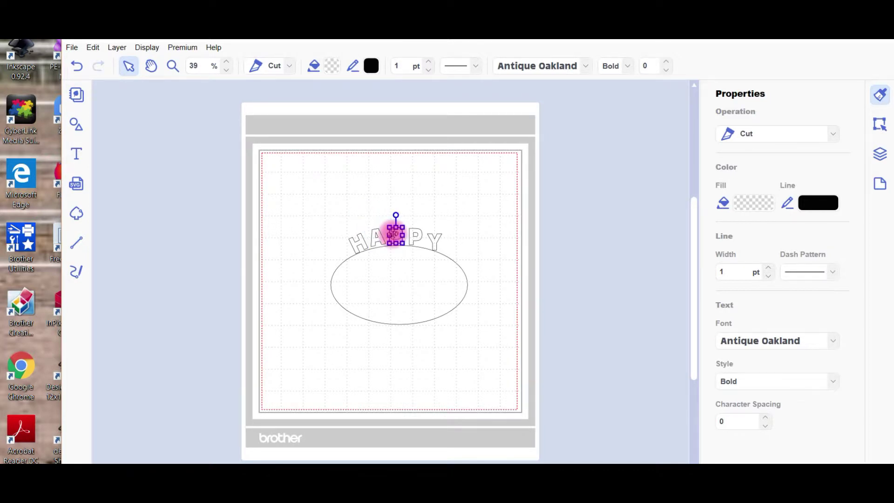
click(418, 233)
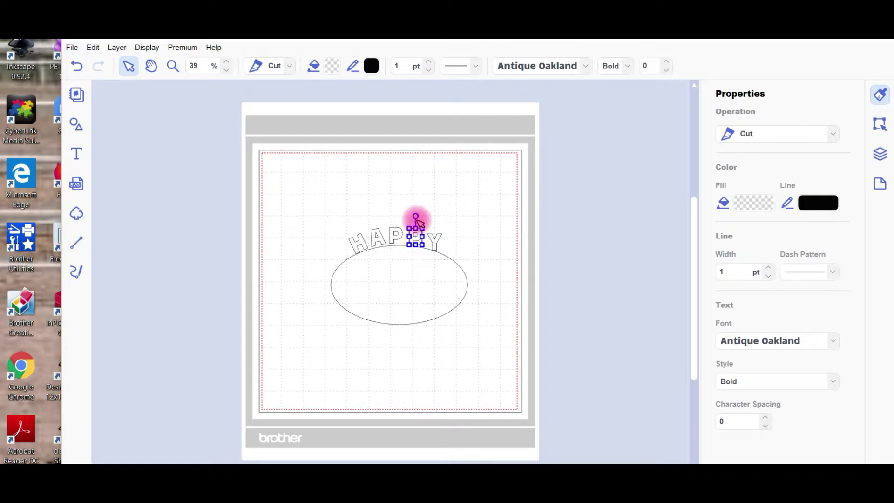
drag(415, 217, 418, 217)
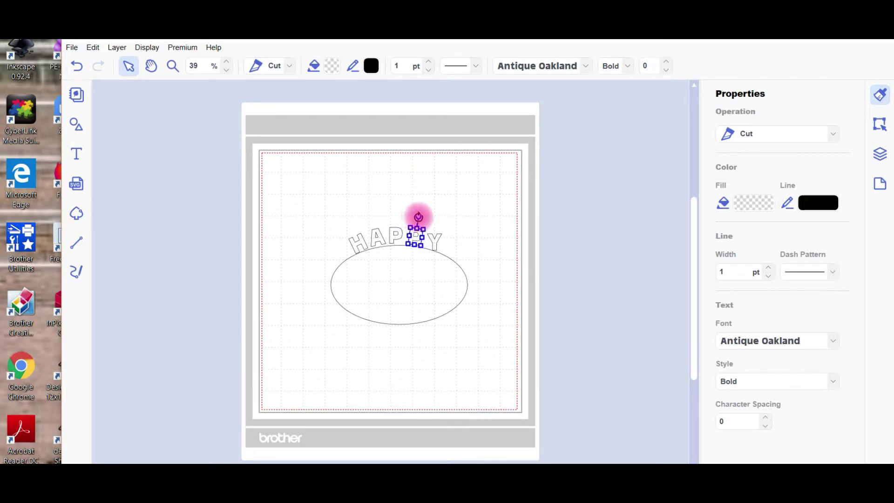
click(435, 239)
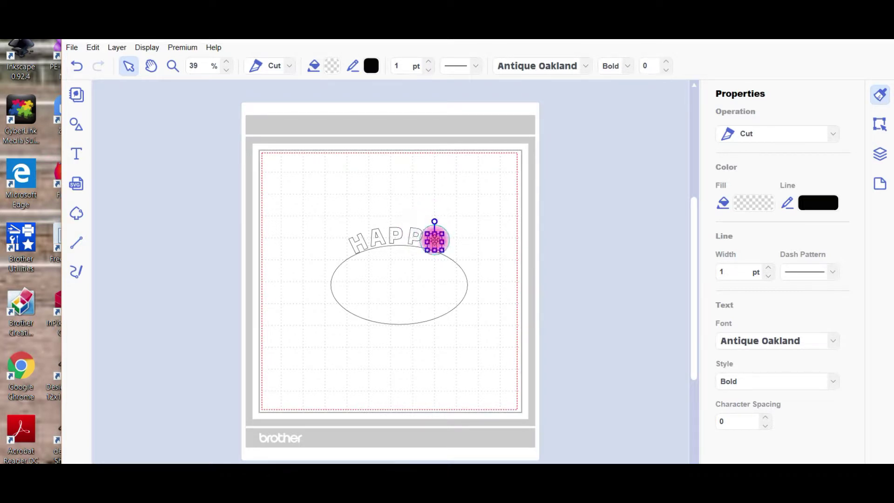
drag(436, 221, 441, 224)
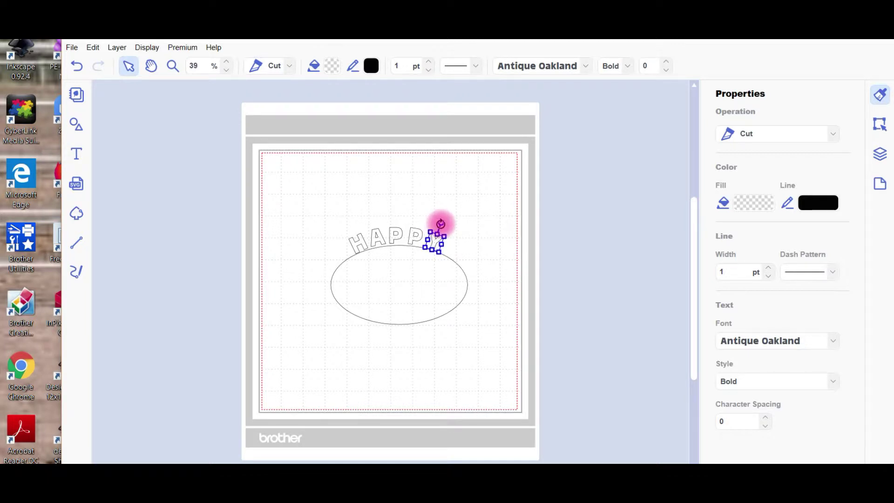
click(475, 260)
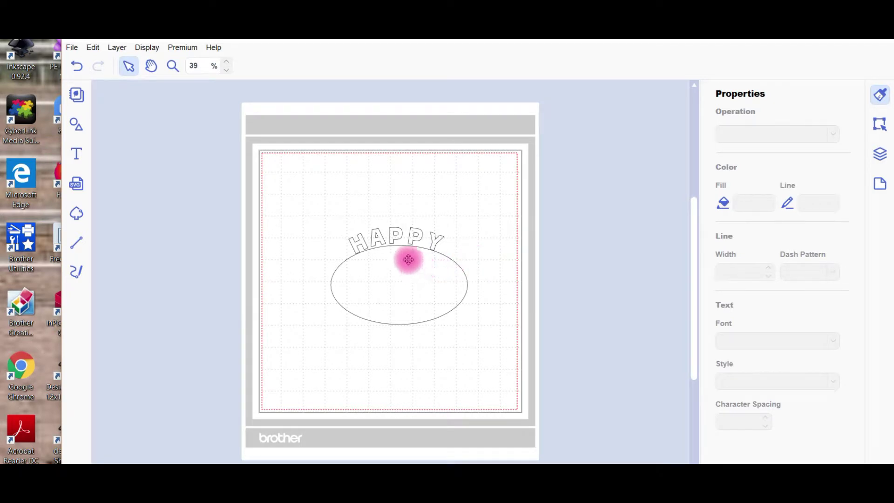
click(415, 234)
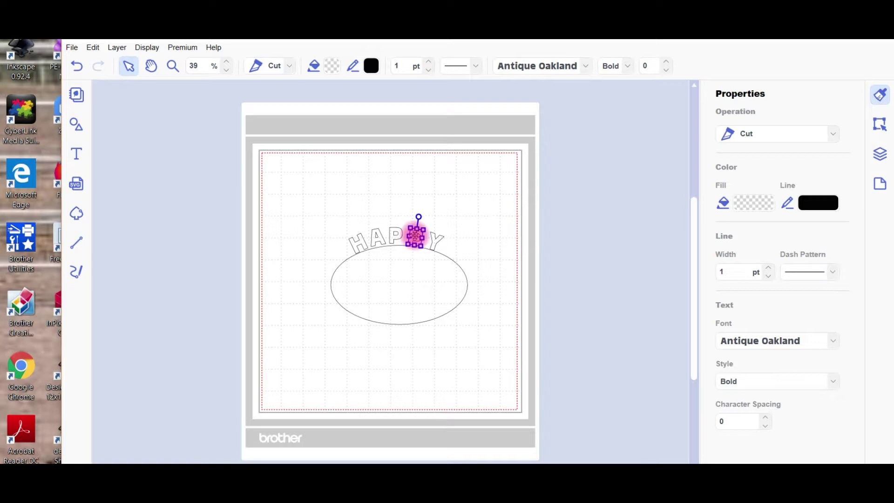
click(395, 238)
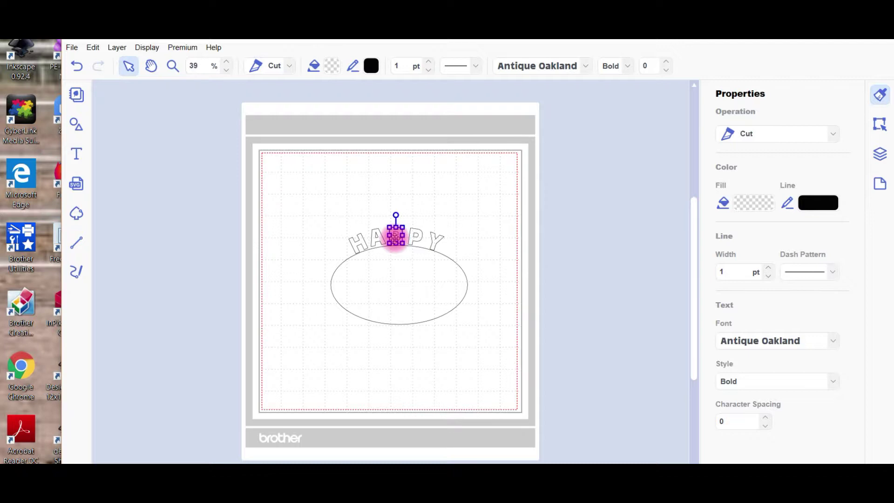
click(426, 192)
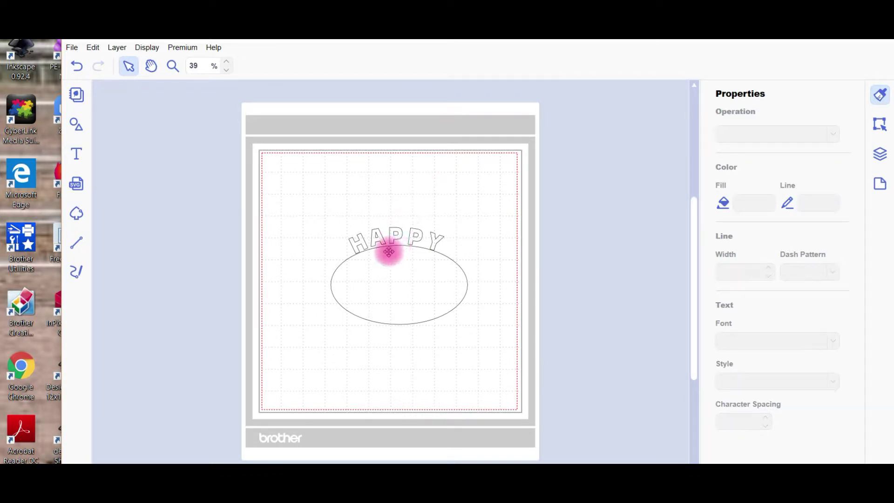
click(397, 235)
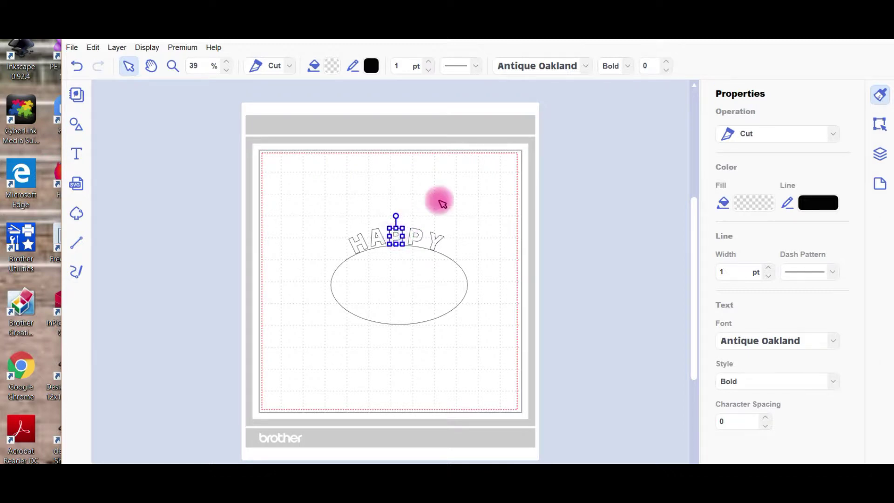
click(426, 202)
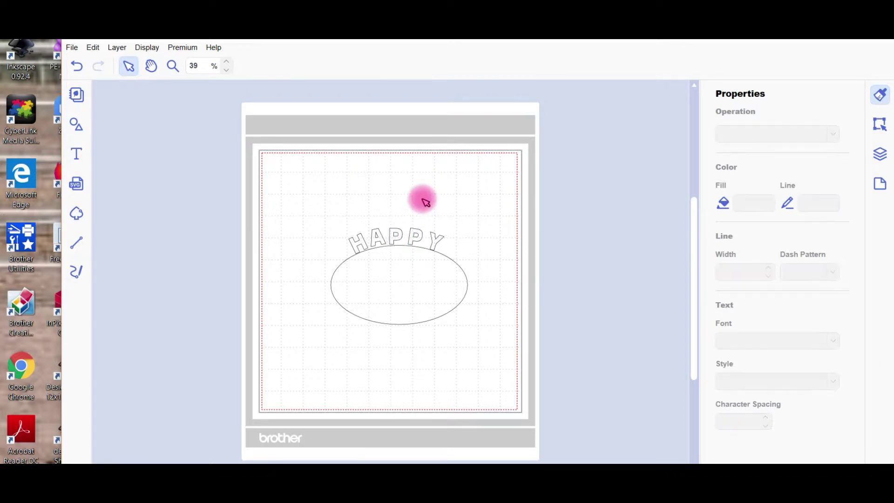
click(375, 234)
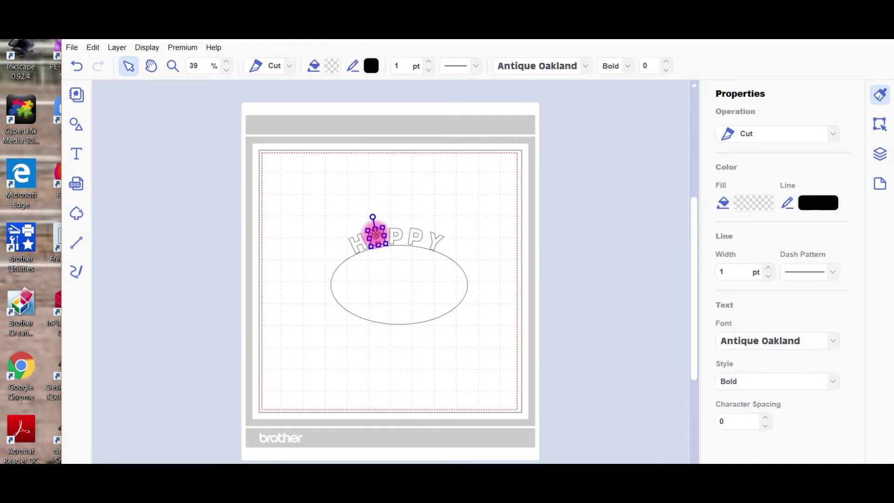
click(437, 186)
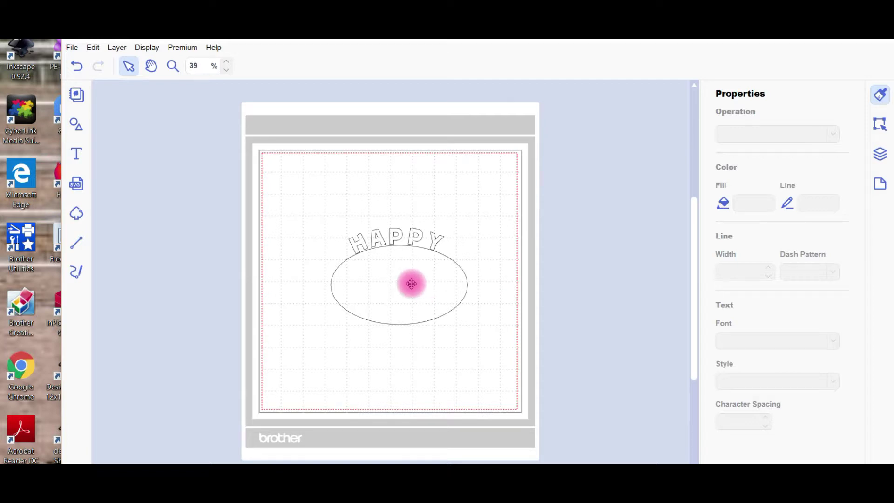
Step: Show the oval's SHAPE layer in Layers, keep it on Cut, and toggle its visibility off and on
click(344, 266)
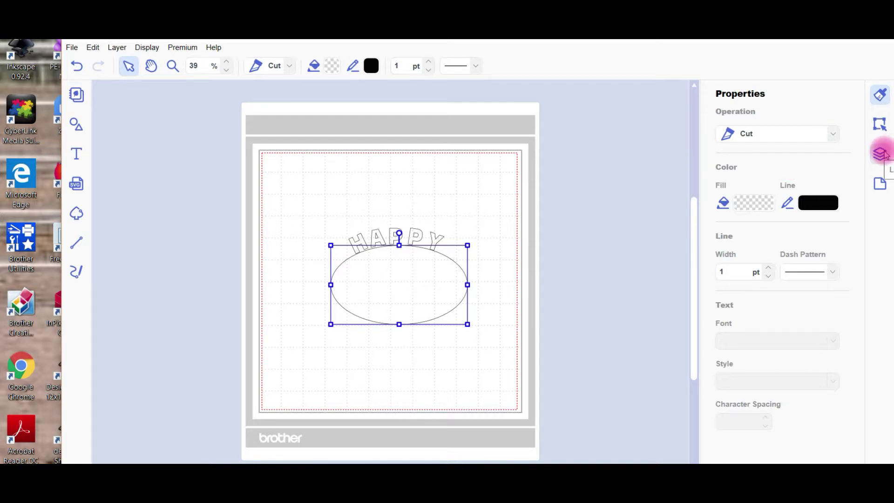
click(882, 154)
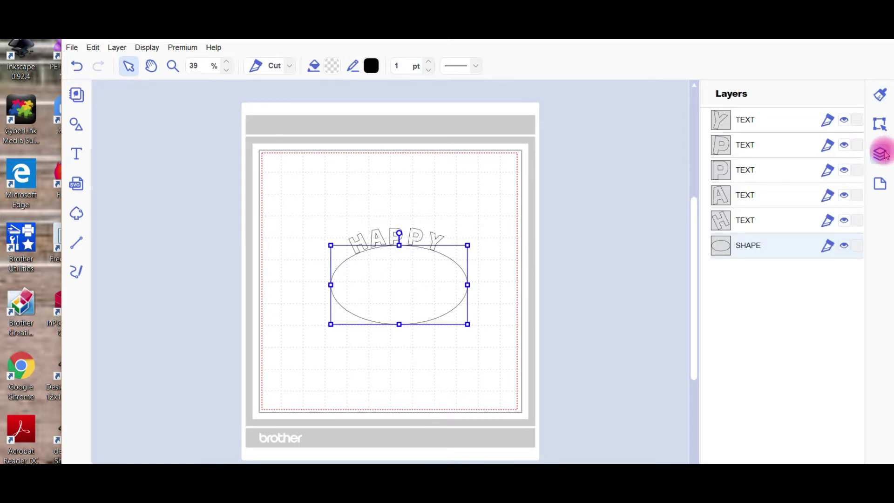
click(828, 250)
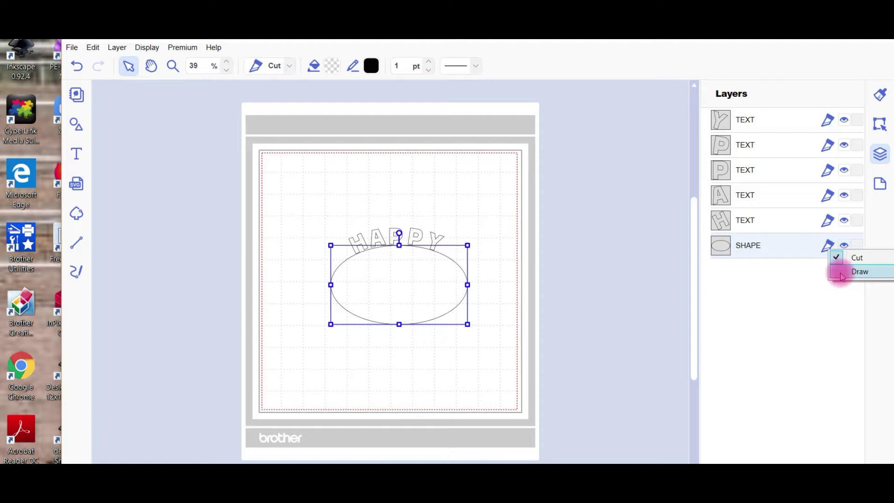
click(846, 248)
click(845, 246)
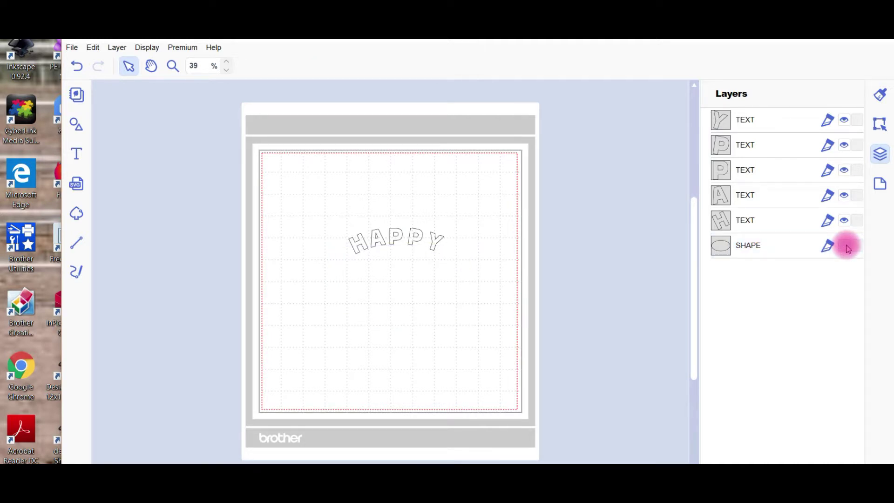
click(847, 246)
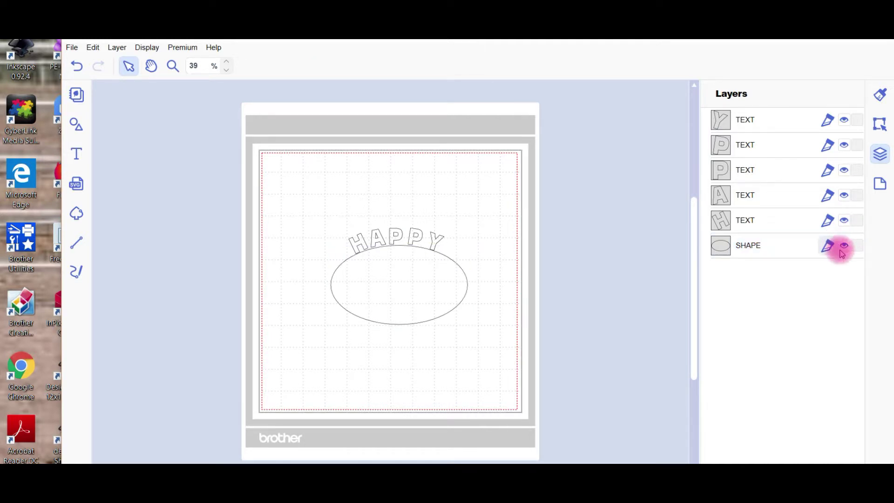
click(406, 290)
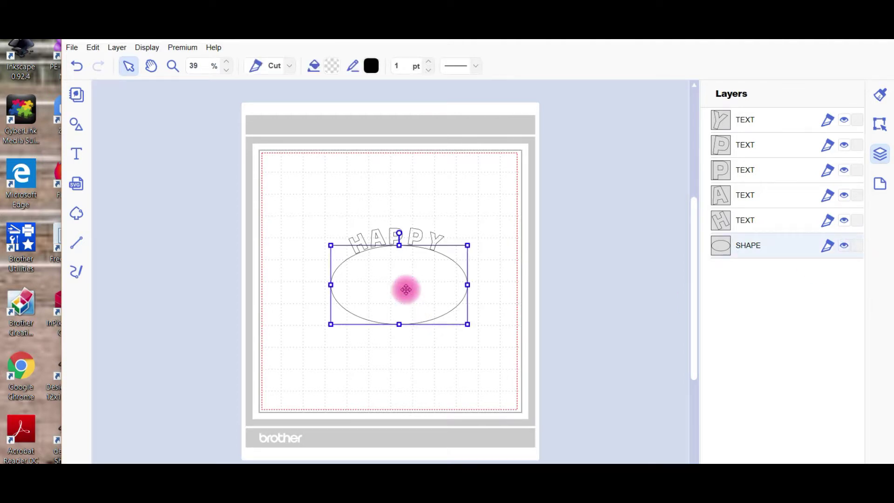
Step: Lock the SHAPE layer, then nudge the Y, second P, first P and A right for even spacing
click(858, 246)
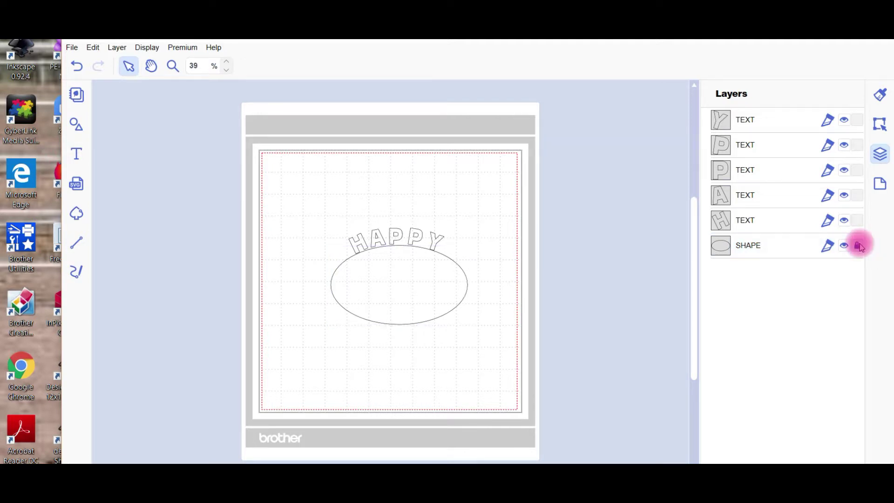
click(438, 243)
drag(438, 242, 441, 242)
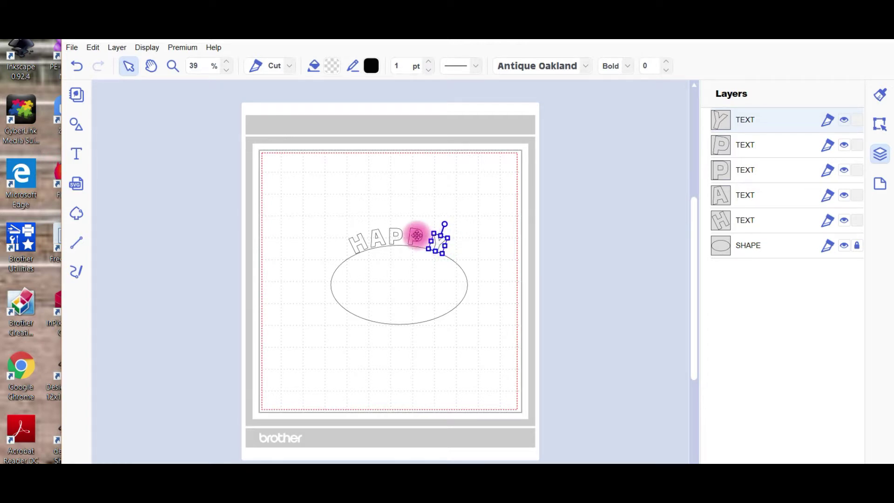
click(416, 236)
drag(417, 237, 420, 238)
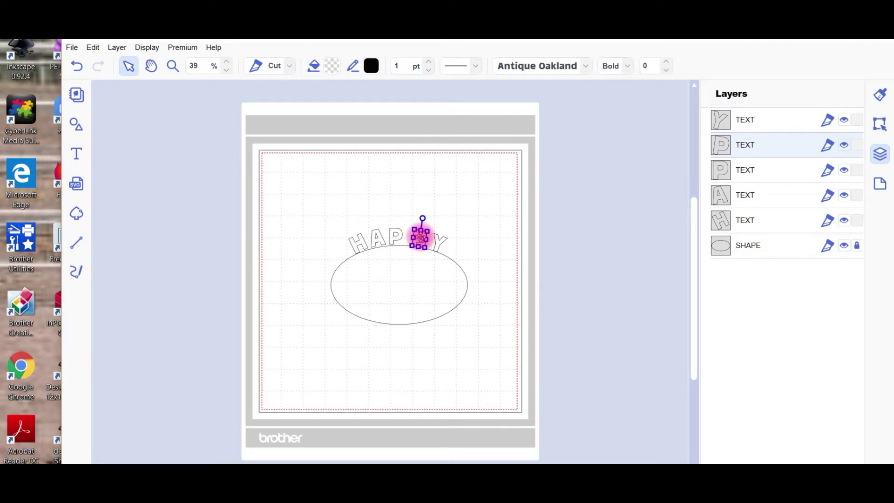
click(398, 236)
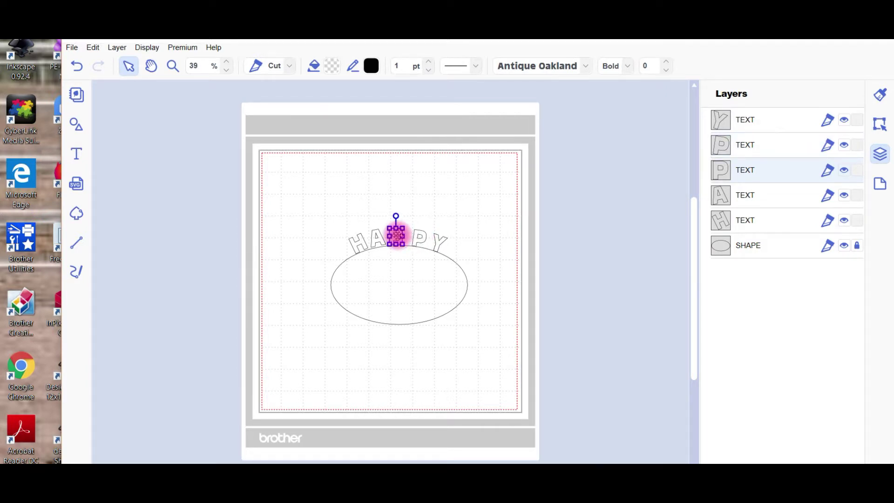
drag(397, 236, 402, 236)
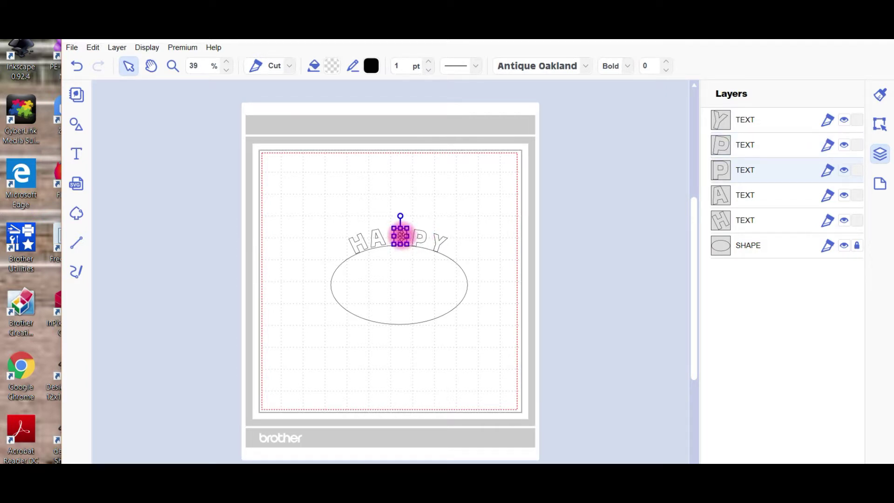
click(380, 236)
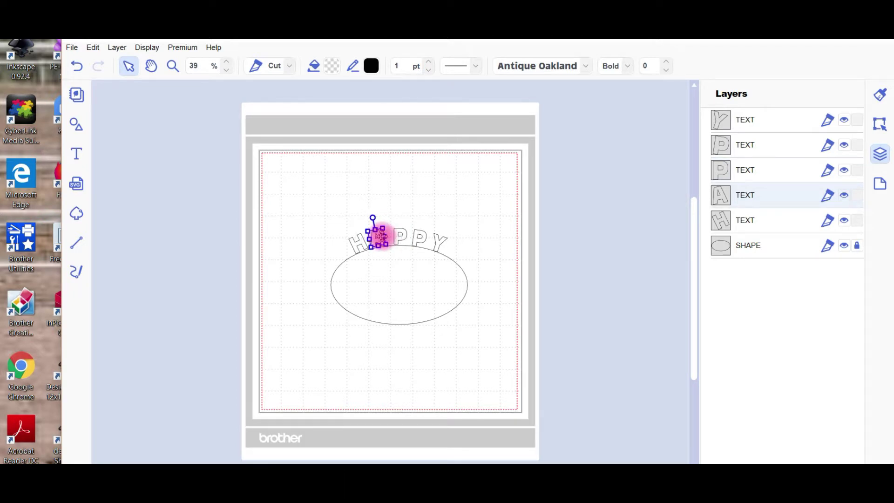
drag(382, 236, 386, 237)
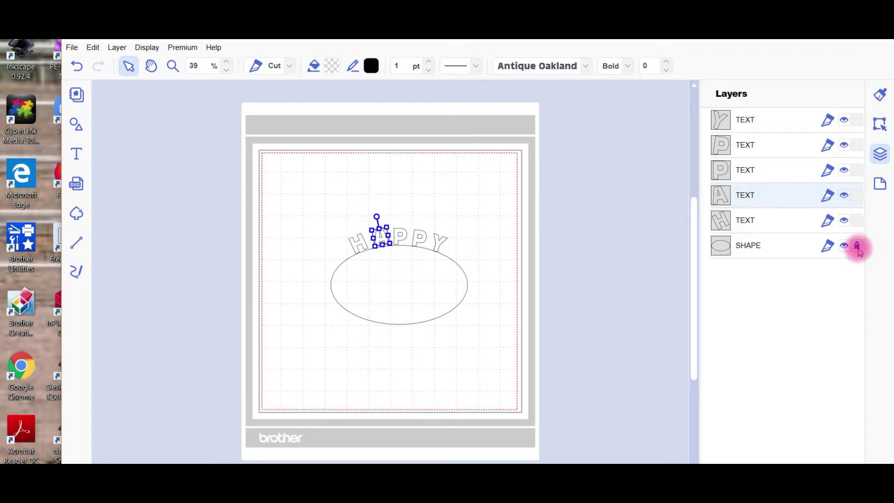
Step: Toggle the SHAPE layer's lock off, on and off again, leaving the oval unlocked
click(427, 208)
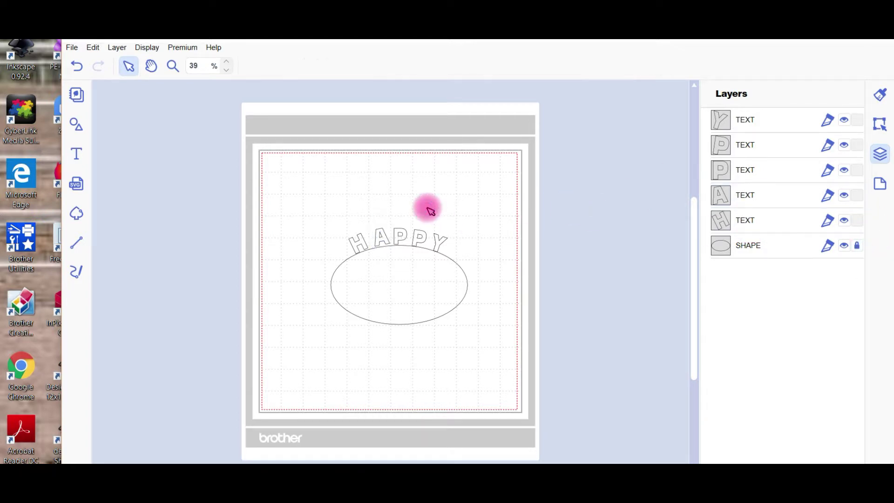
click(857, 246)
click(421, 298)
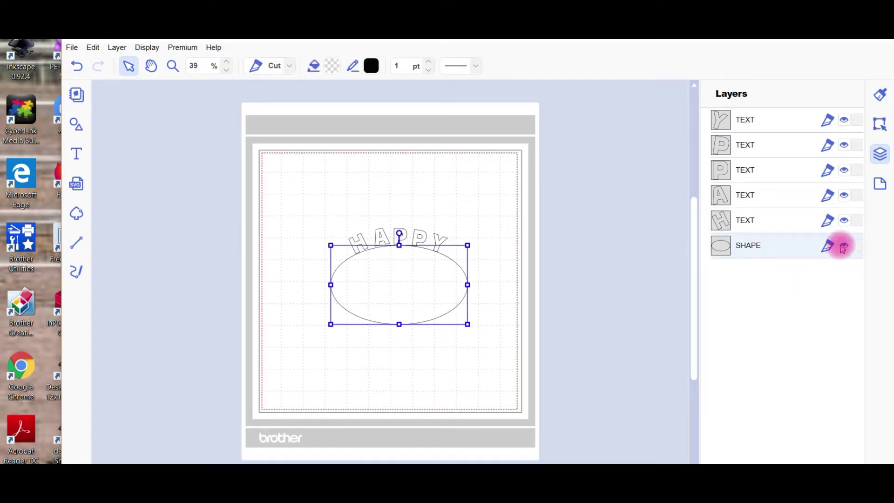
click(857, 246)
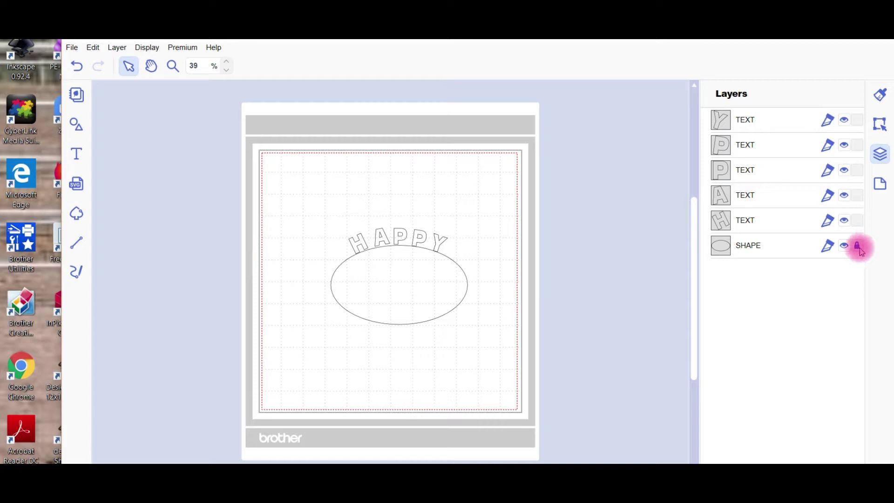
click(859, 246)
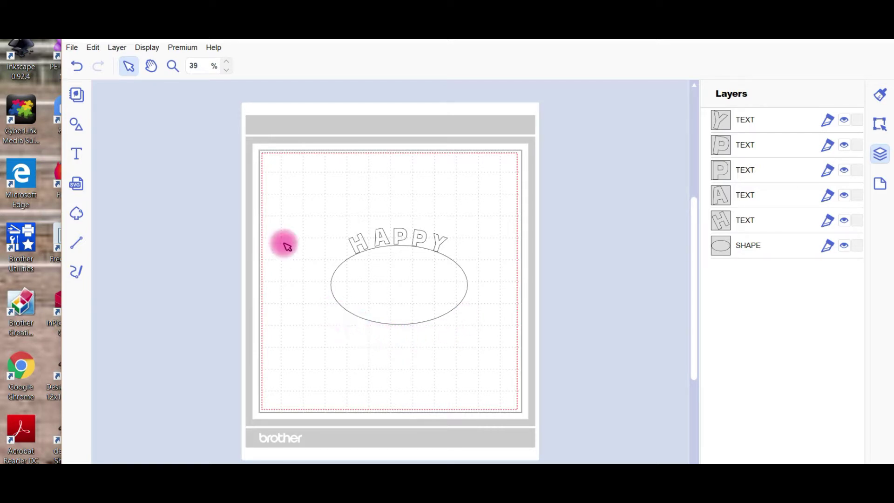
Step: Type a letter B below the oval, rotate it clockwise and set it under the lower-left edge
click(77, 156)
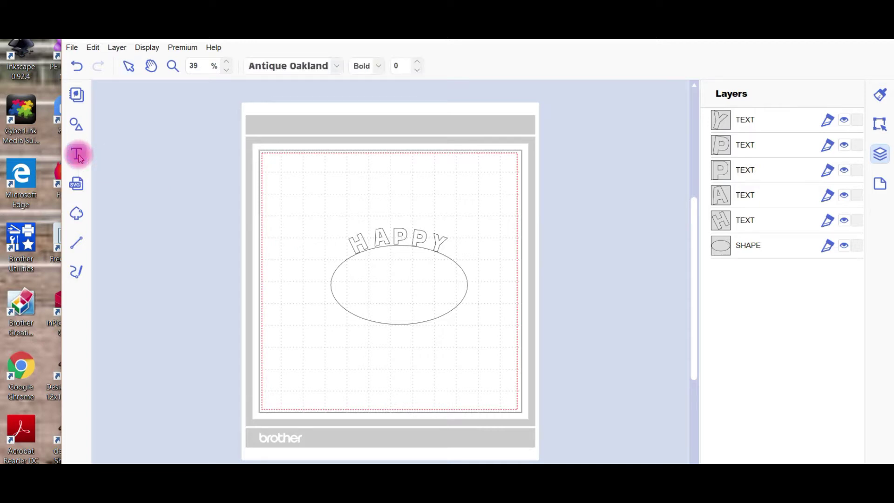
click(352, 328)
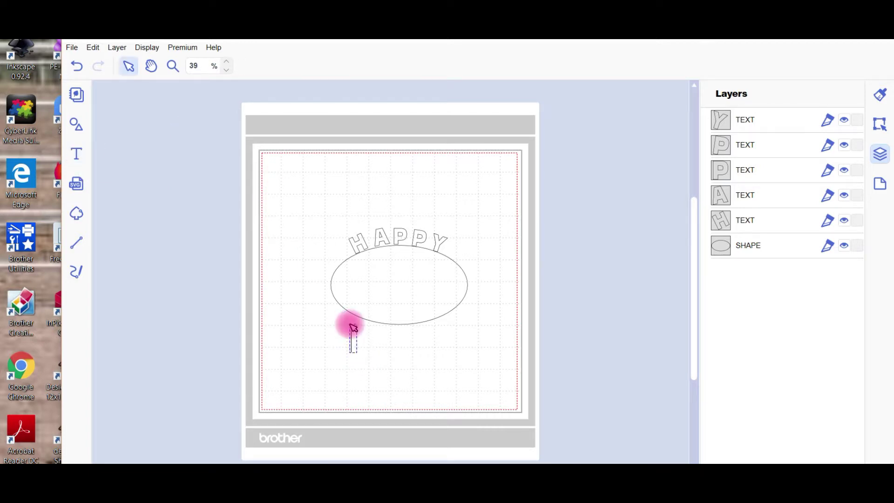
text(B)
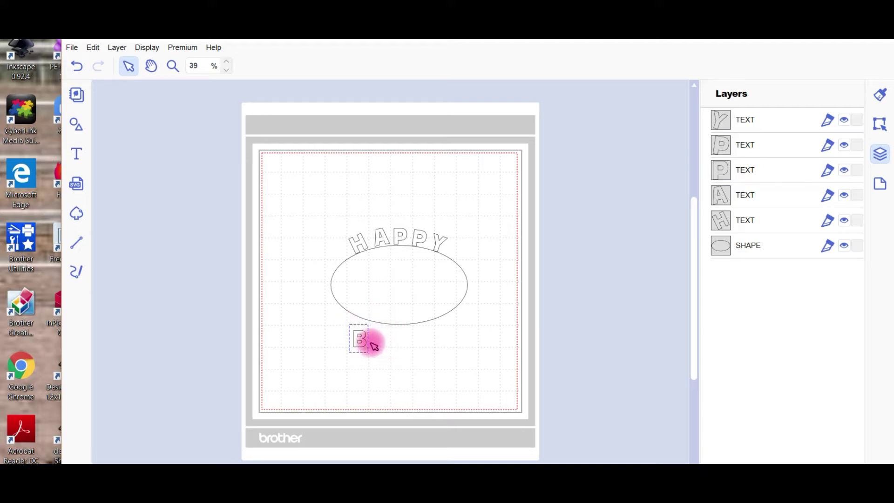
click(366, 340)
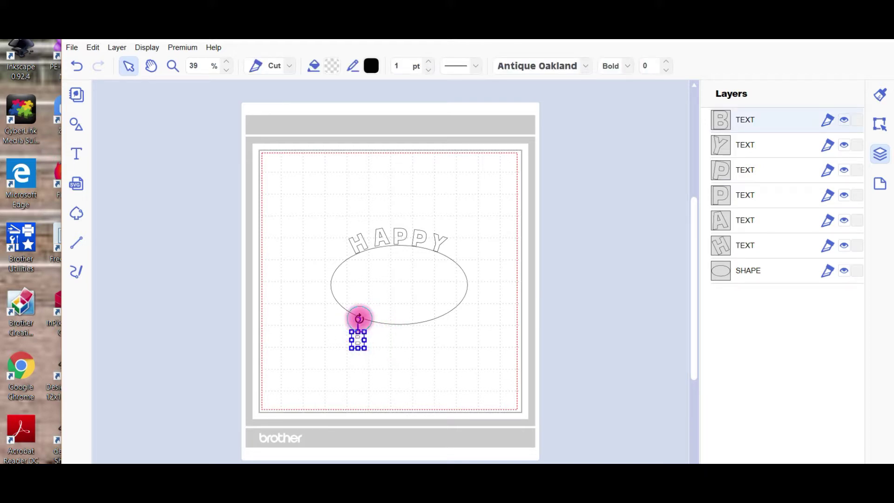
mouse_move(358, 319)
mouse_down()
mouse_move(367, 320)
mouse_move(355, 334)
mouse_move(351, 321)
mouse_up()
click(358, 340)
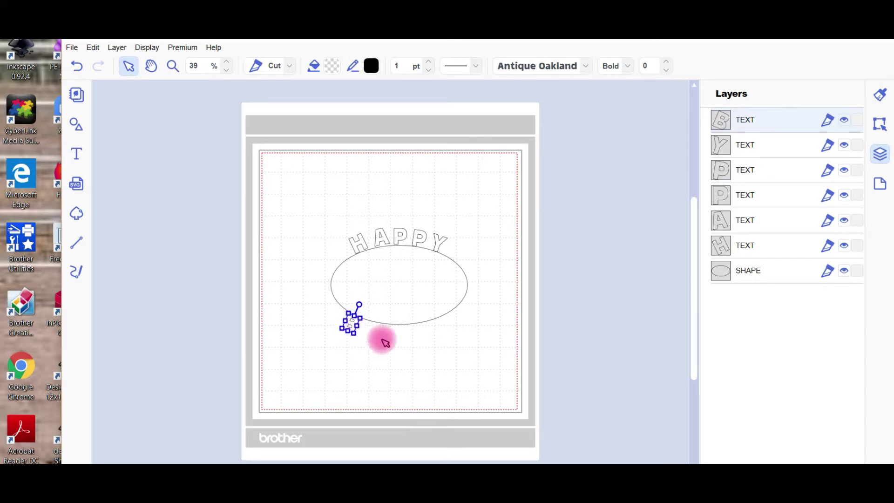
click(396, 349)
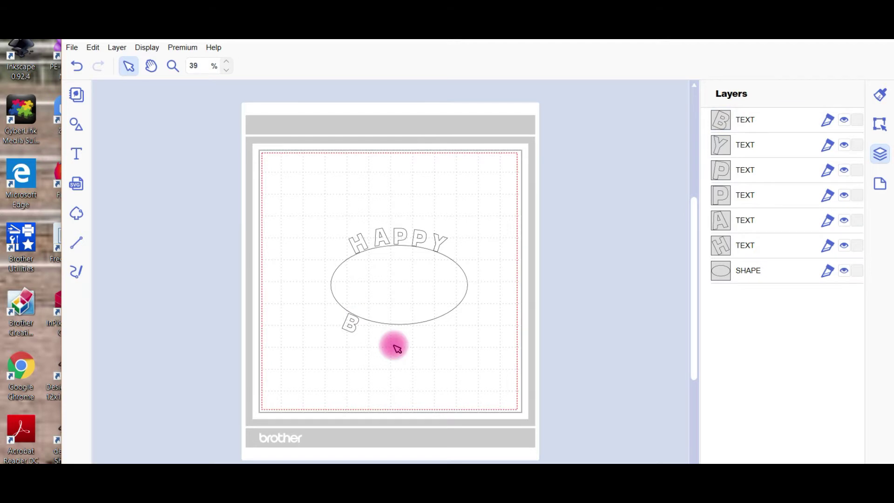
click(350, 327)
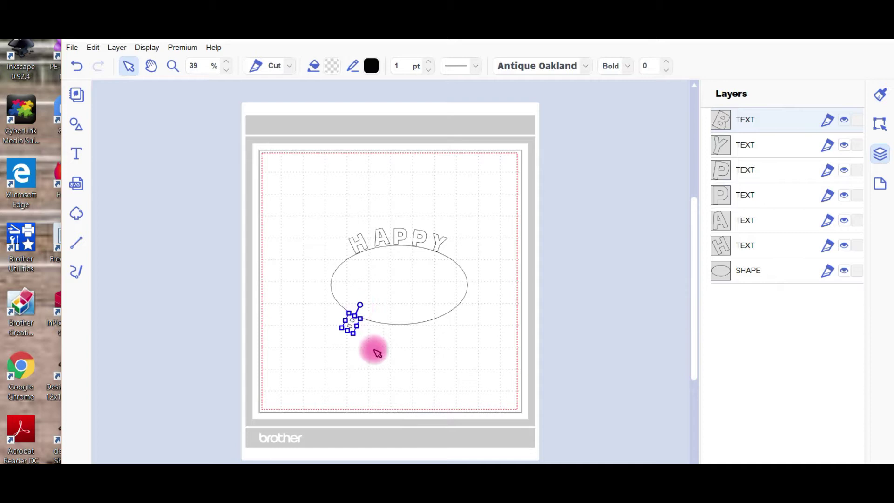
click(391, 344)
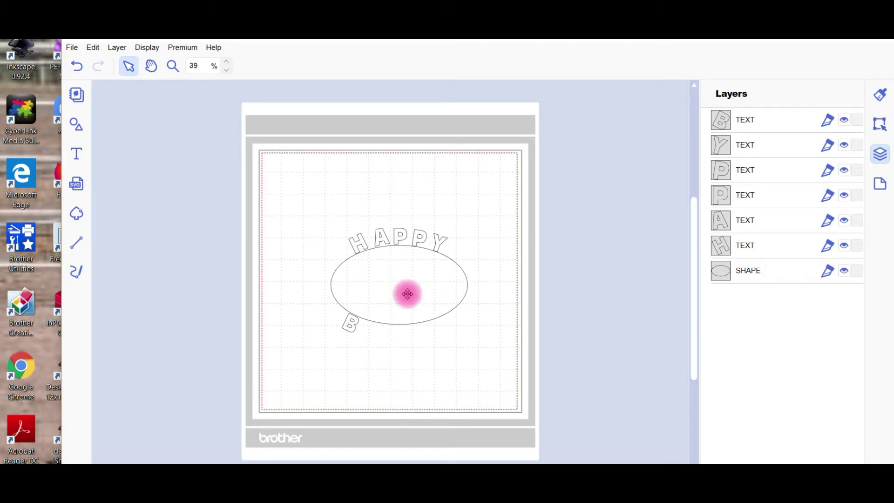
Step: Select H, A, P, P and Y together and apply Horizontal Distribute Center from the Edit panel
click(359, 242)
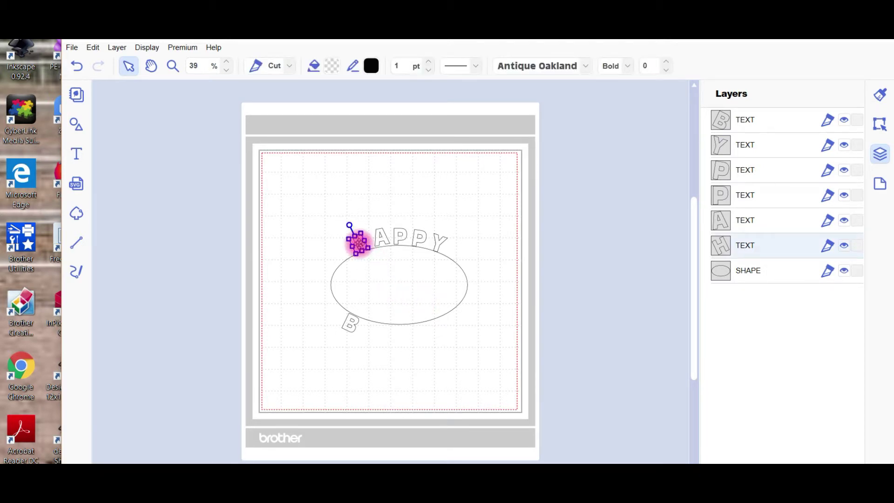
shift+click(382, 237)
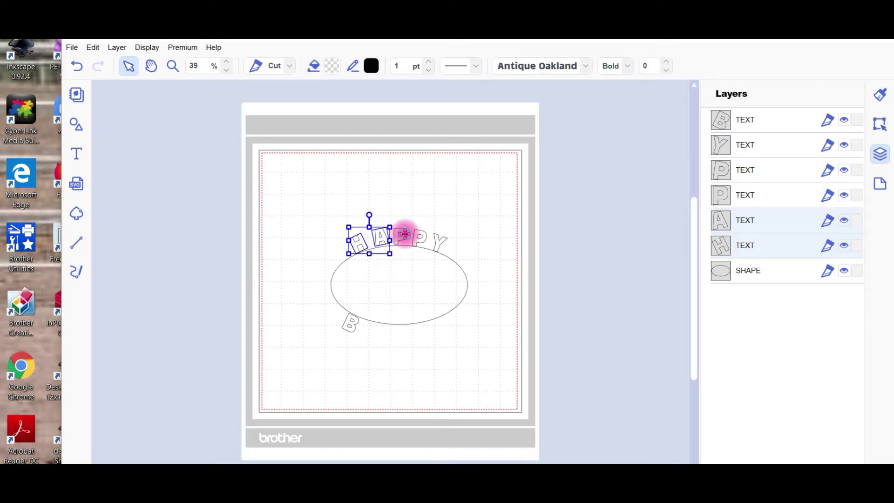
shift+click(404, 234)
shift+click(419, 236)
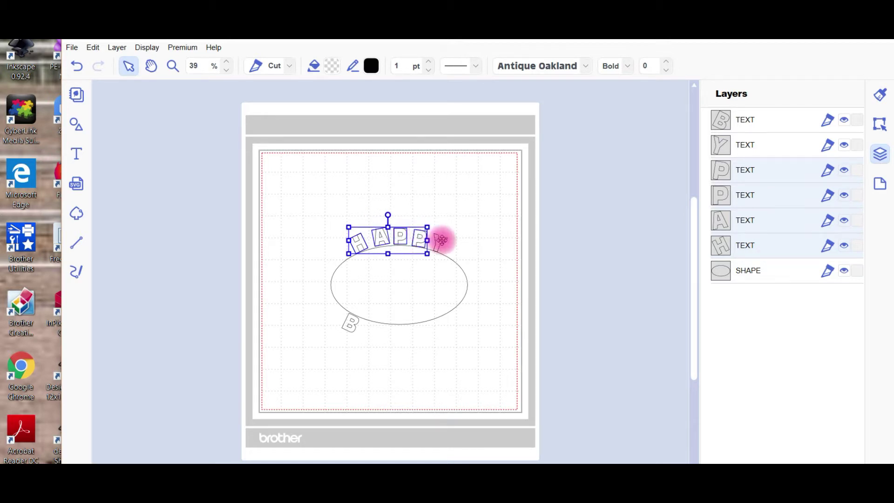
shift+click(441, 240)
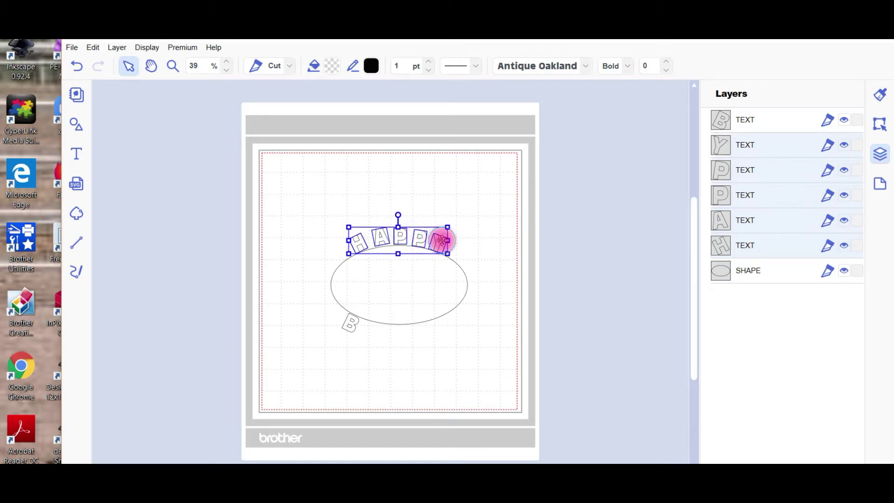
click(882, 124)
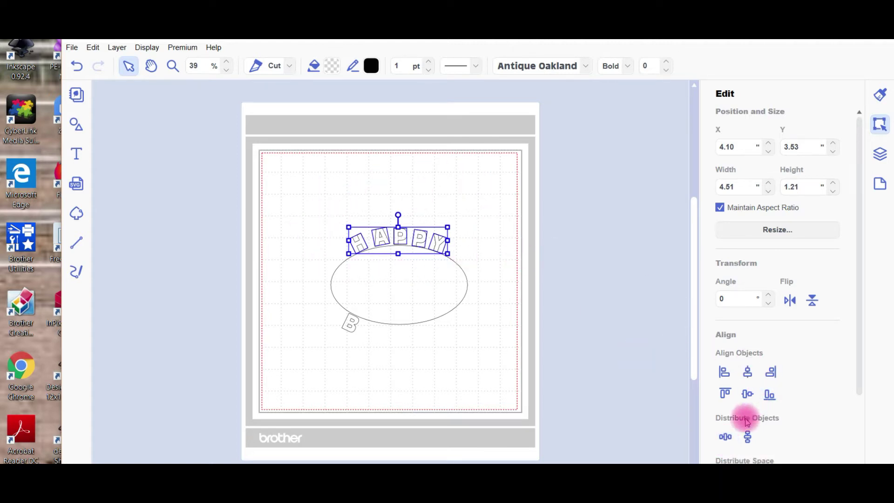
click(727, 437)
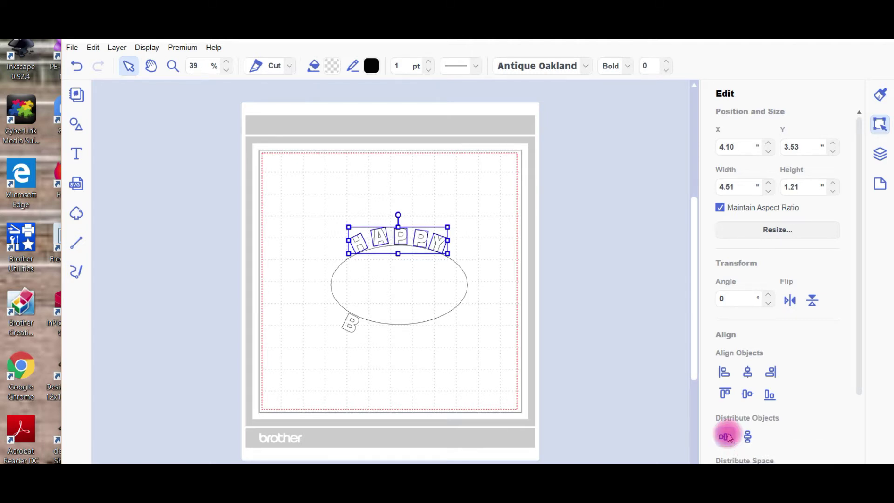
click(551, 205)
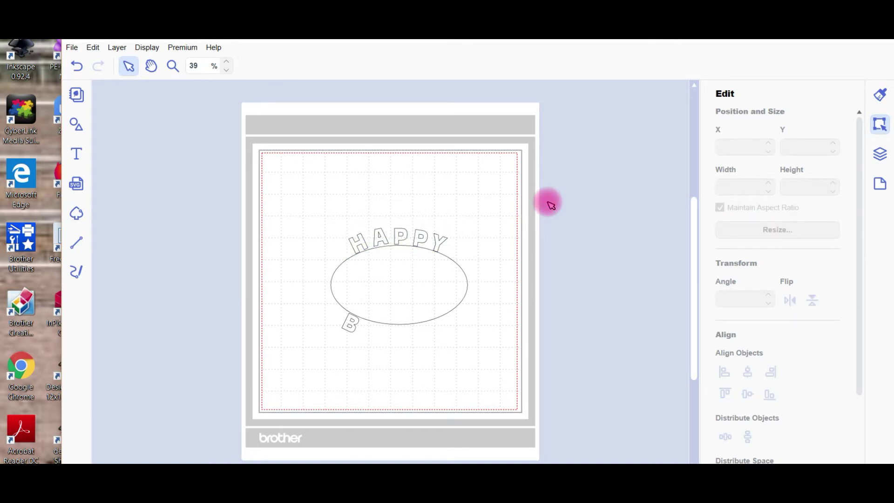
Step: Nudge the letter A slightly down so it sits along the oval's arc
click(381, 235)
key(Escape)
click(380, 224)
click(378, 238)
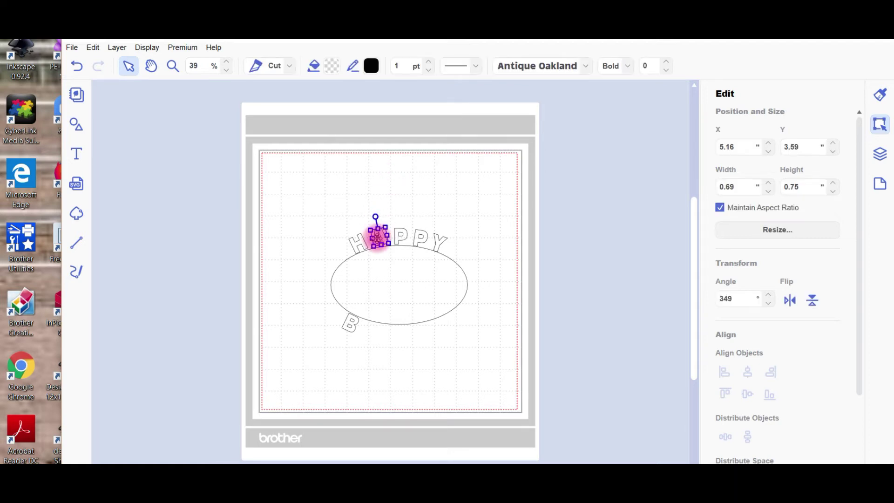
drag(378, 237, 379, 240)
click(379, 197)
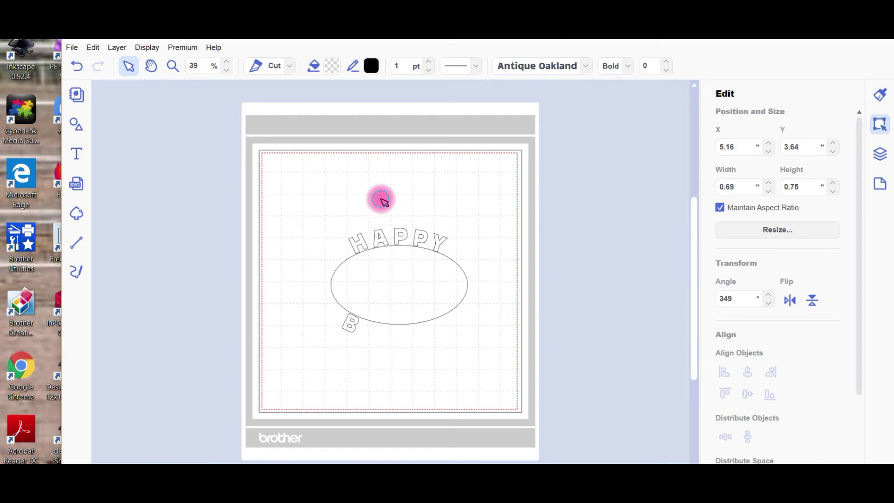
Step: Reselect all the HAPPY letters to check the arch, then deselect them
click(365, 245)
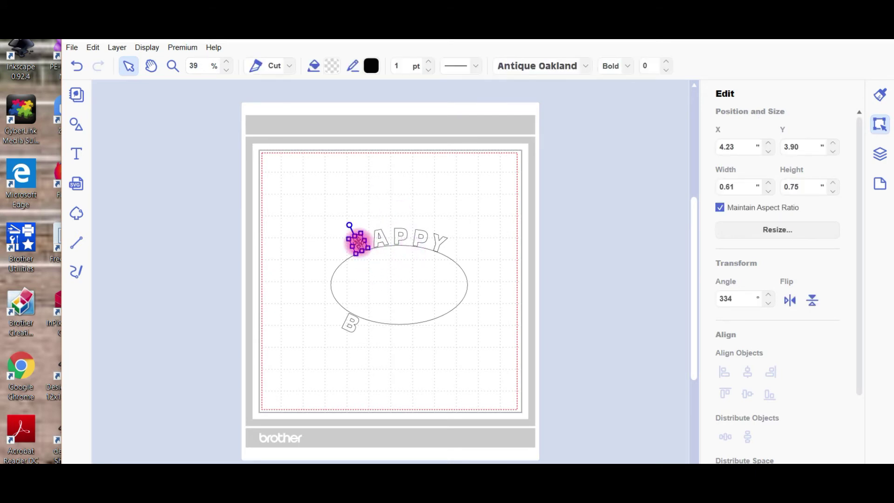
shift+click(380, 239)
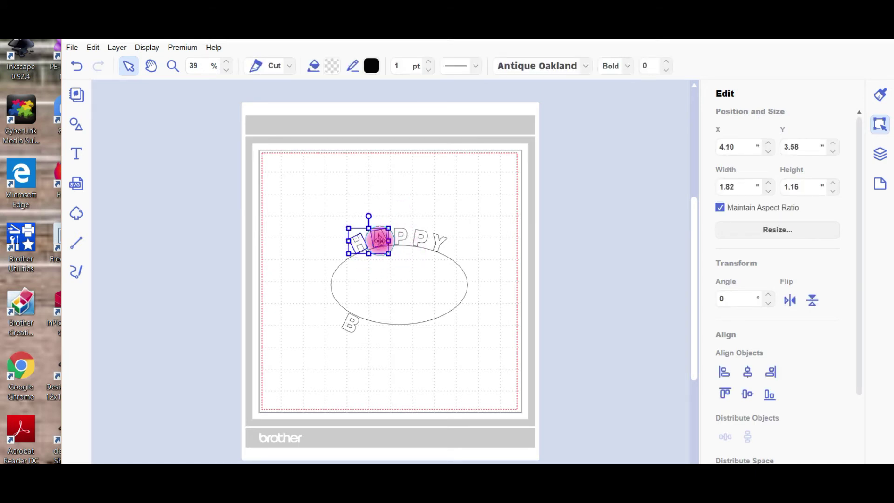
shift+click(419, 237)
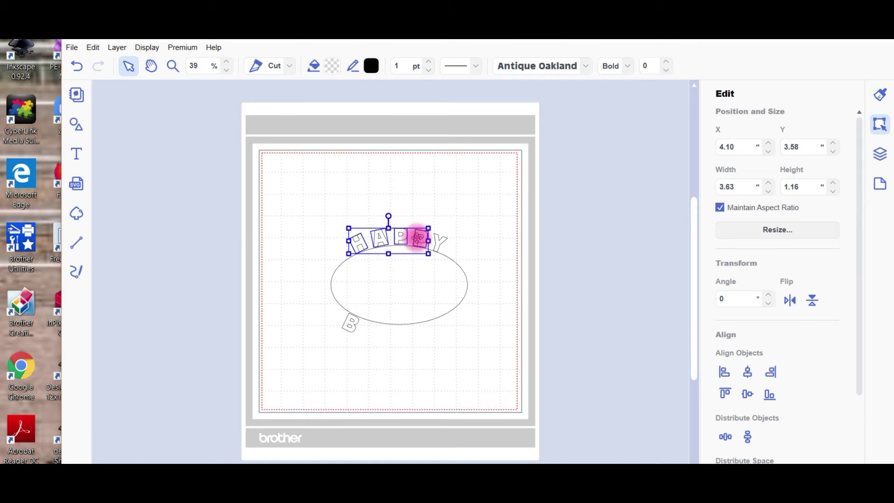
shift+click(443, 242)
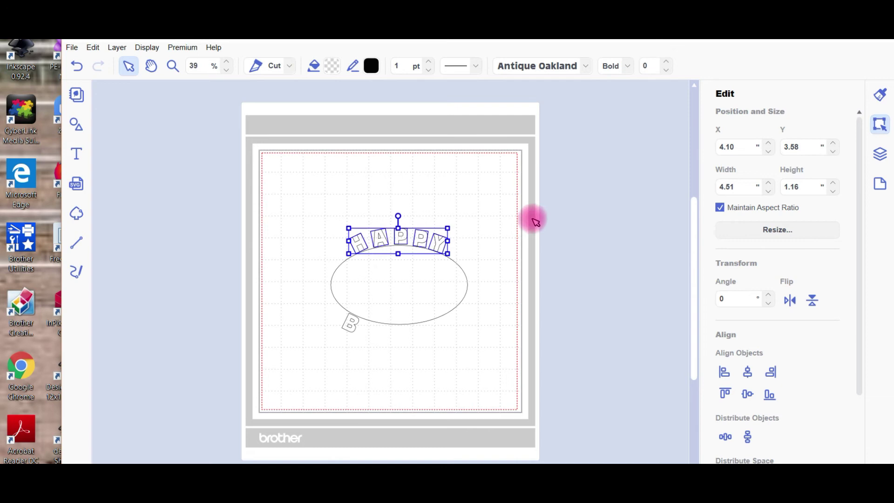
click(467, 189)
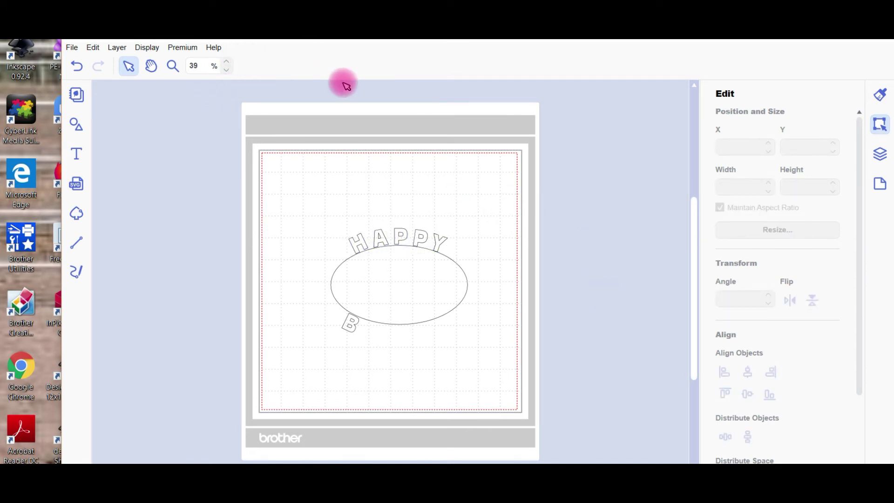
Step: Start a new text entry with the font left at Antique Oakland Bold after browsing the font list
click(79, 155)
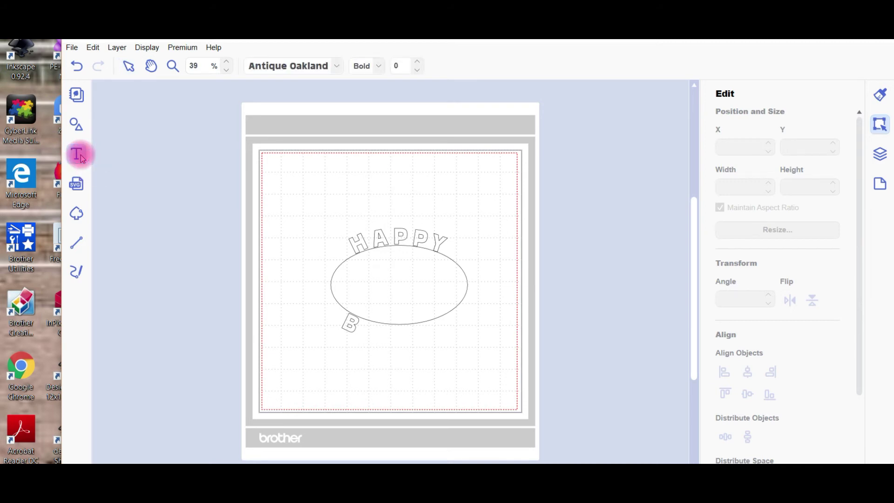
click(339, 66)
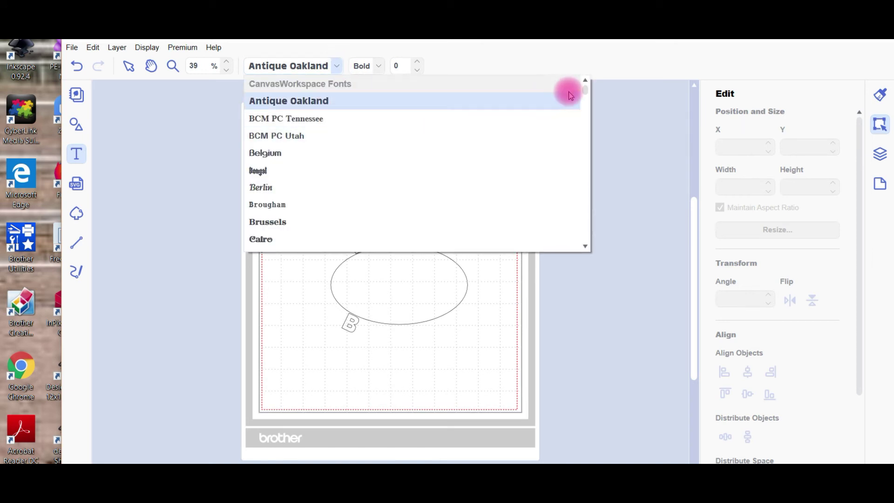
click(586, 102)
drag(587, 103, 591, 207)
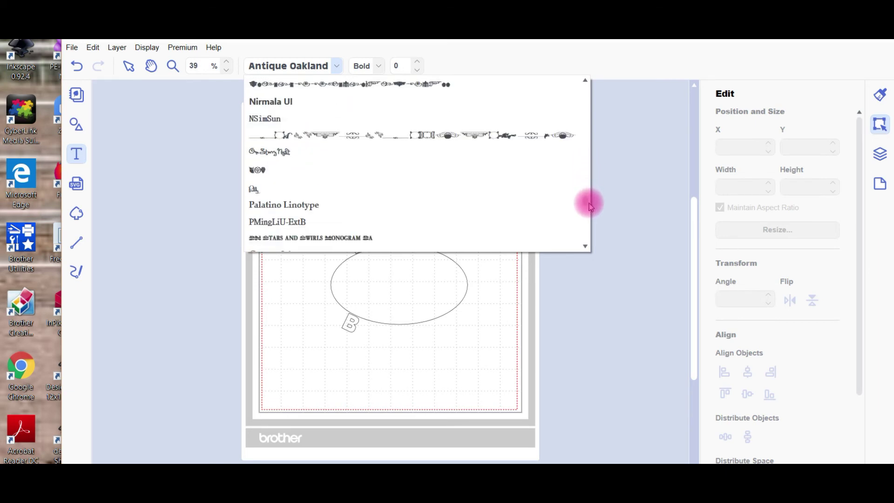
click(632, 173)
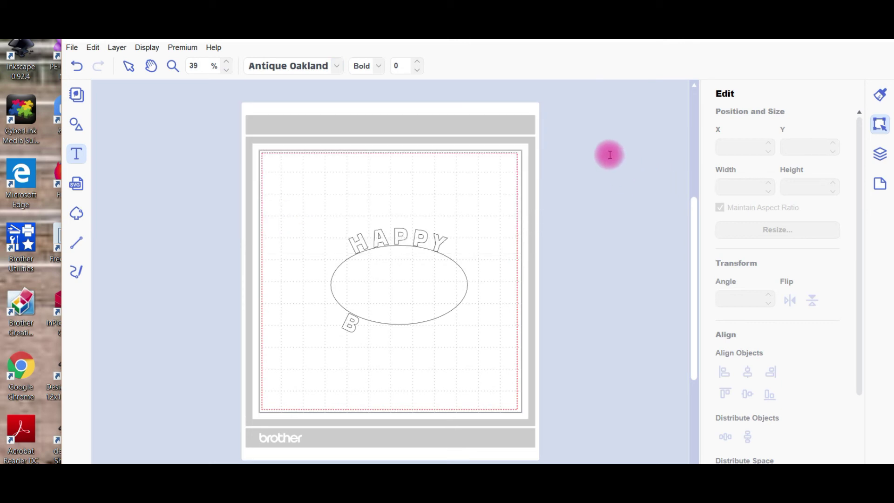